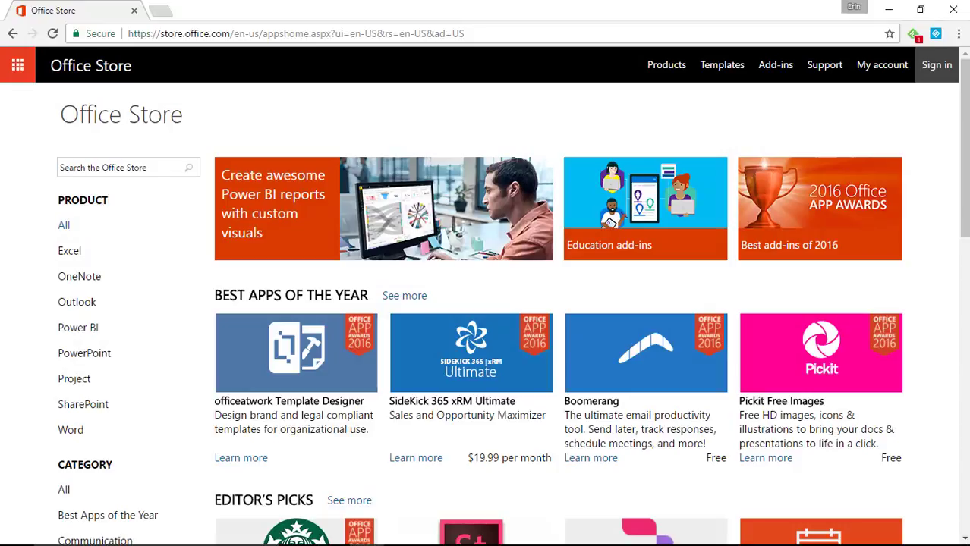
Go to the Office Store site at store.office.com
{"action": "left_click", "coordinate": [331, 35]}
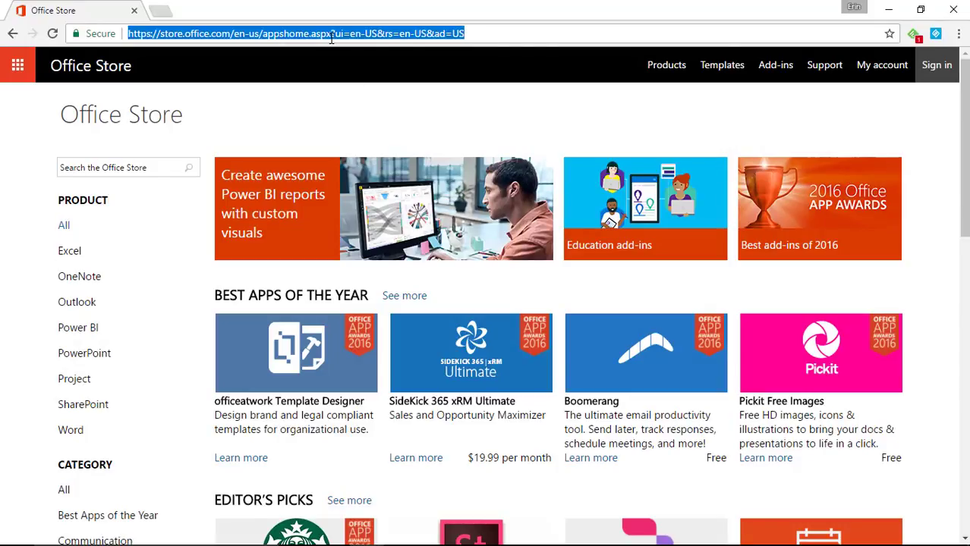
{"action": "type", "text": "sot"}
{"action": "key", "text": "BackSpace"}
{"action": "key", "text": "BackSpace"}
{"action": "type", "text": "tore"}
{"action": "key", "text": "Return"}
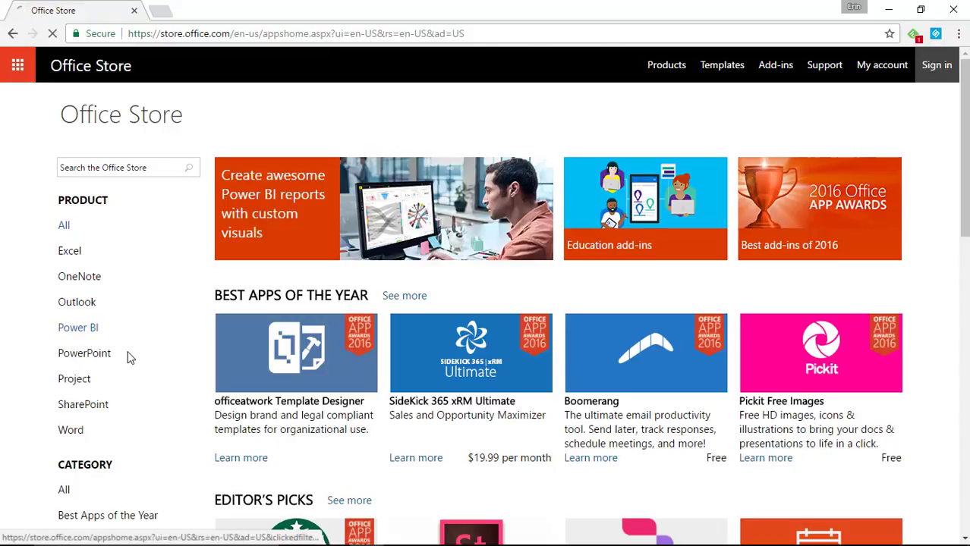
Search Power BI visuals for 'bowtie' and open the Bowtie Chart page
{"action": "left_click", "coordinate": [79, 331]}
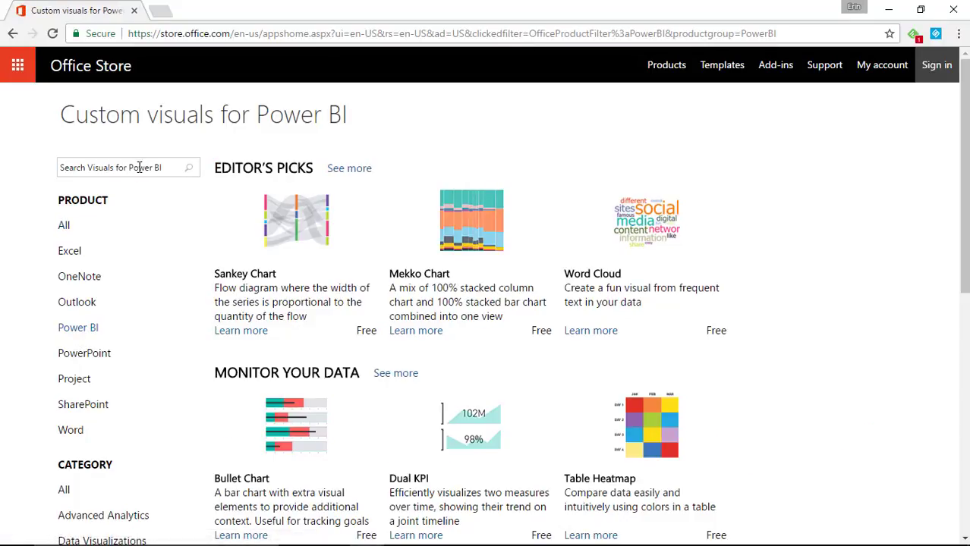
{"action": "left_click", "coordinate": [140, 167]}
{"action": "type", "text": "bowtie"}
{"action": "key", "text": "Return"}
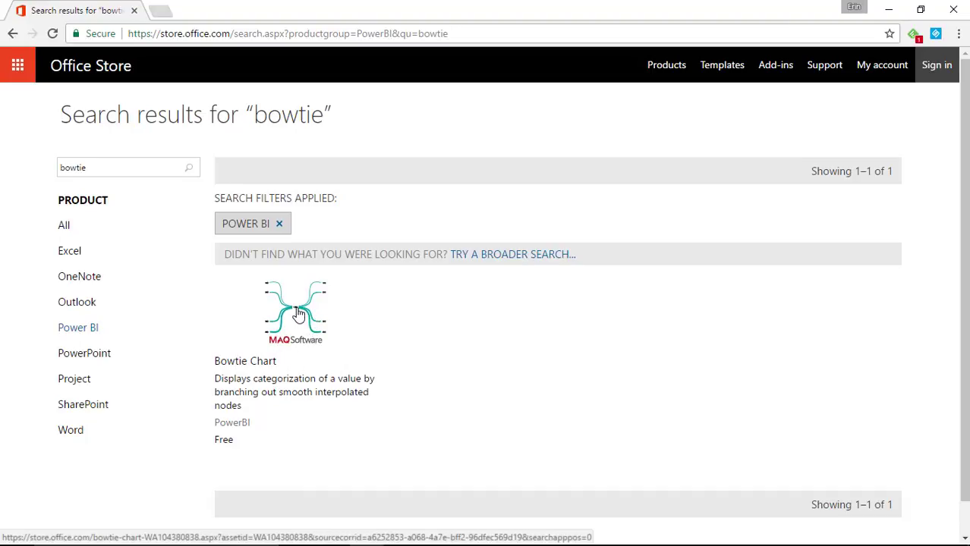
{"action": "left_click", "coordinate": [299, 314]}
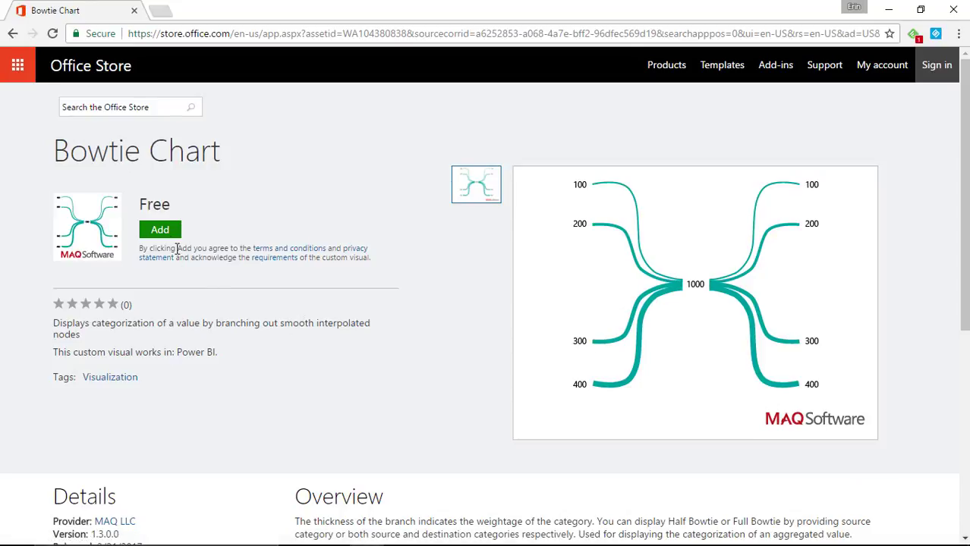
Add the free Bowtie Chart, download its .pbiviz file, and return to Power BI Desktop
{"action": "left_click", "coordinate": [160, 231]}
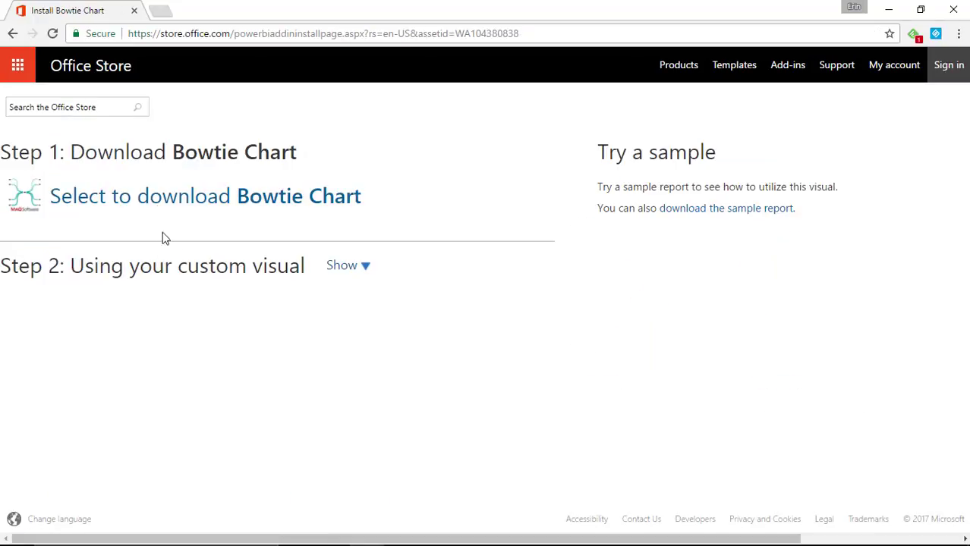
{"action": "left_click", "coordinate": [296, 205]}
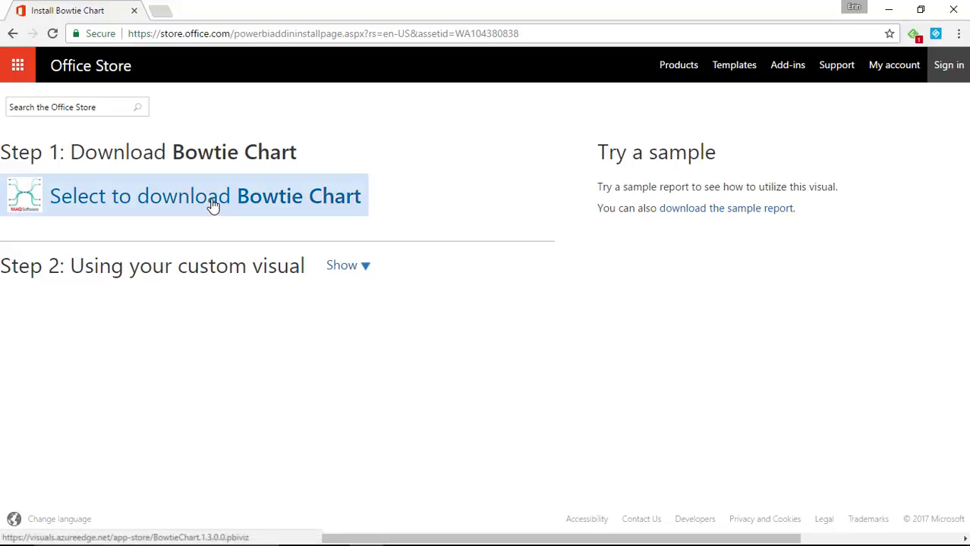
{"action": "left_click", "coordinate": [249, 201]}
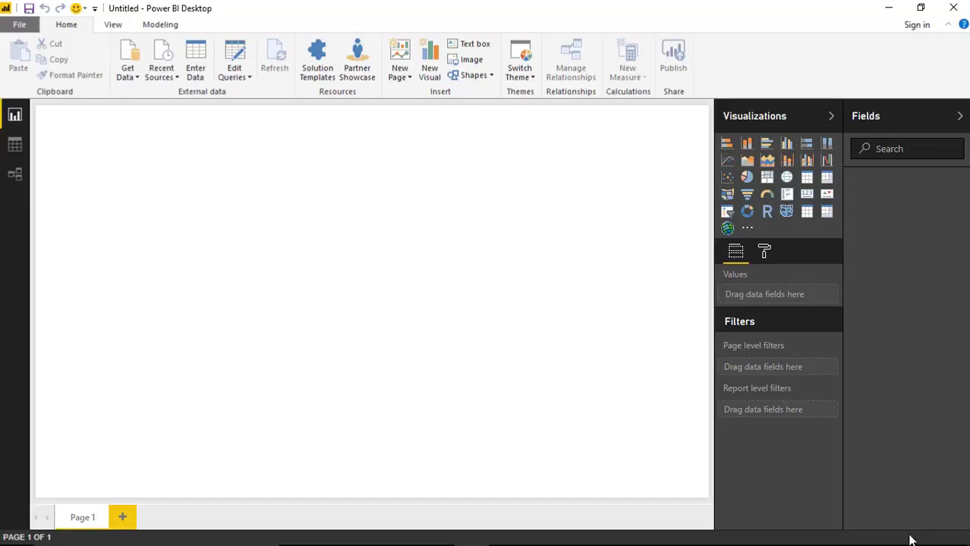
Load the Sales table from Data\Subcategory Sales.xlsx through the Excel data source
{"action": "left_click", "coordinate": [125, 73]}
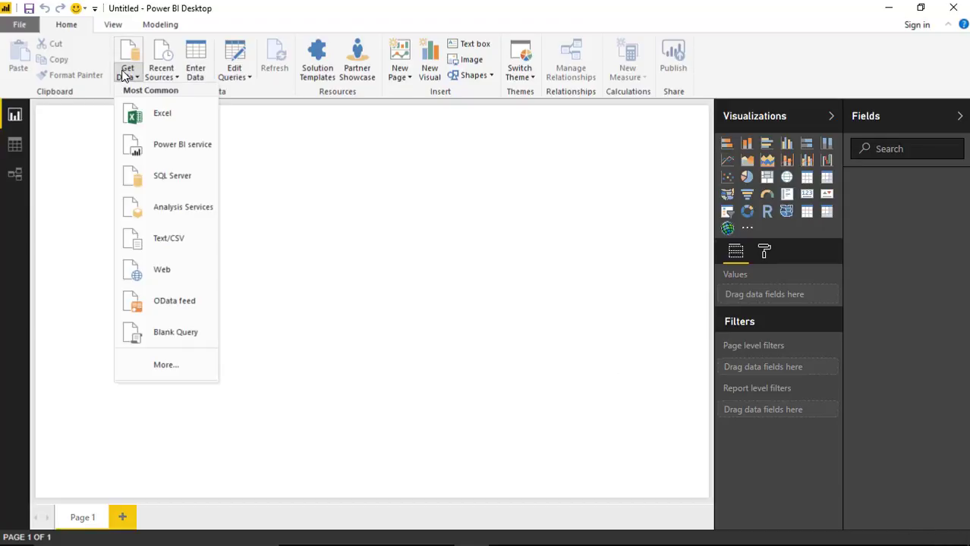
{"action": "left_click", "coordinate": [163, 111]}
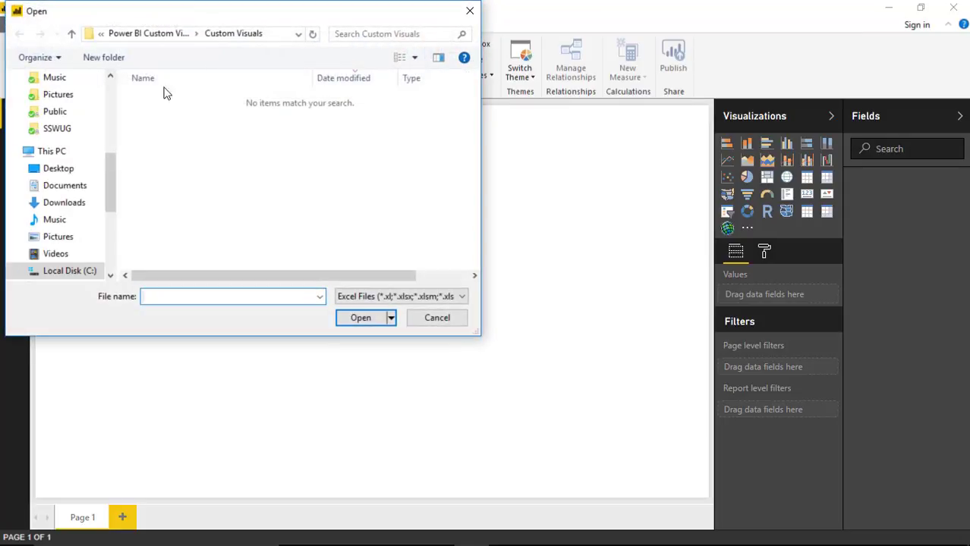
{"action": "left_click", "coordinate": [157, 33]}
{"action": "double_click", "coordinate": [157, 115]}
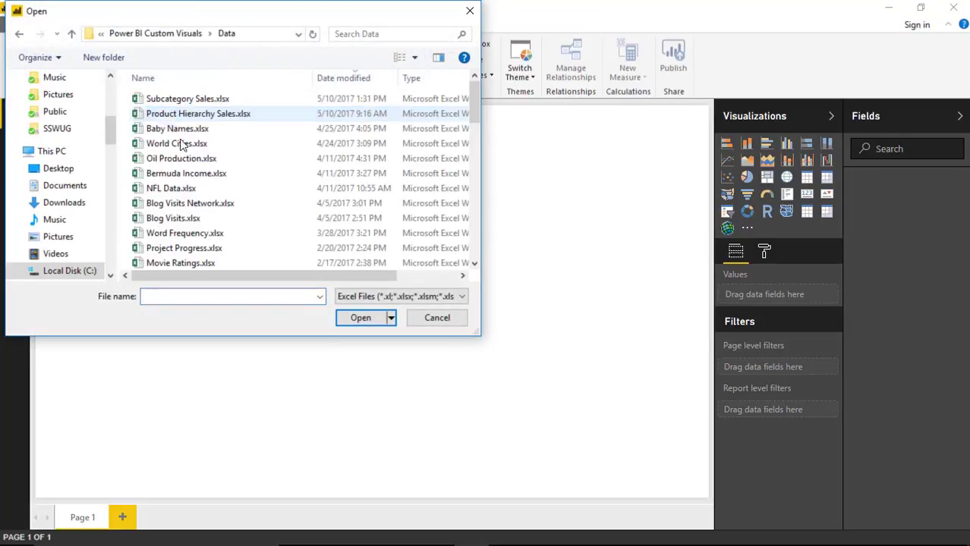
{"action": "left_click", "coordinate": [149, 100]}
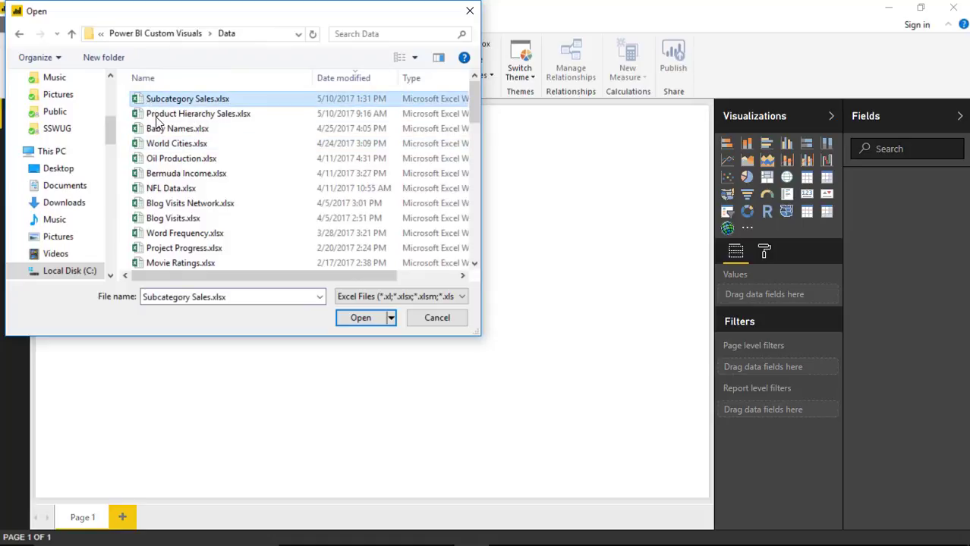
{"action": "left_click", "coordinate": [371, 320]}
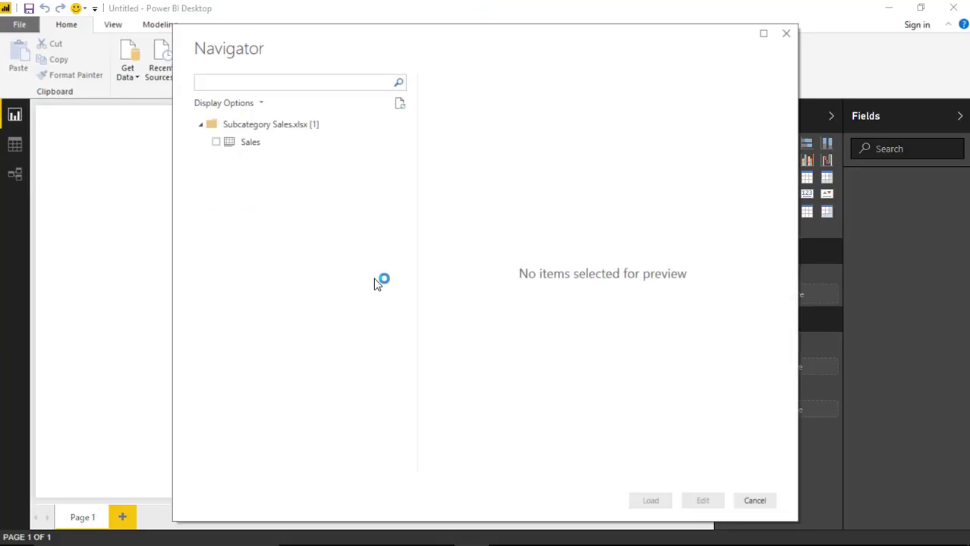
{"action": "left_click", "coordinate": [216, 142]}
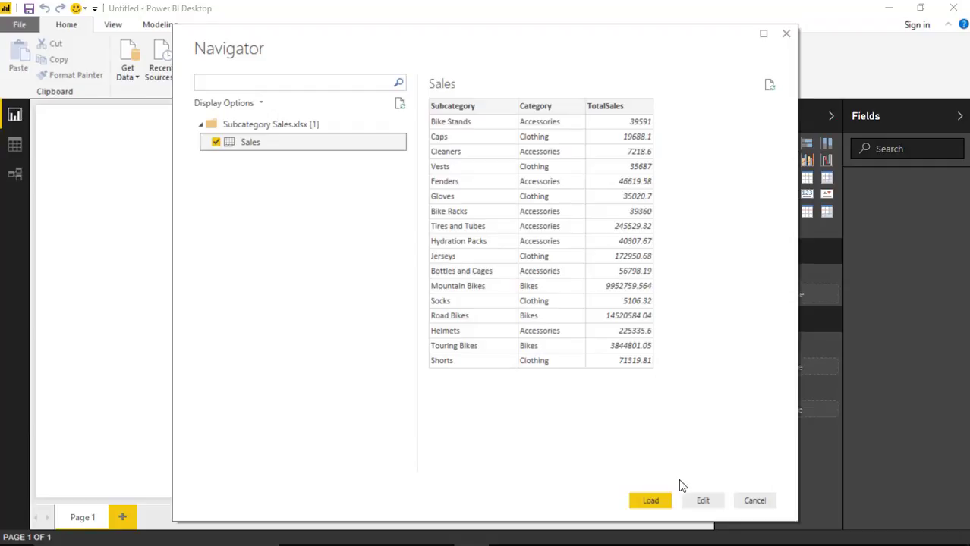
{"action": "left_click", "coordinate": [658, 502]}
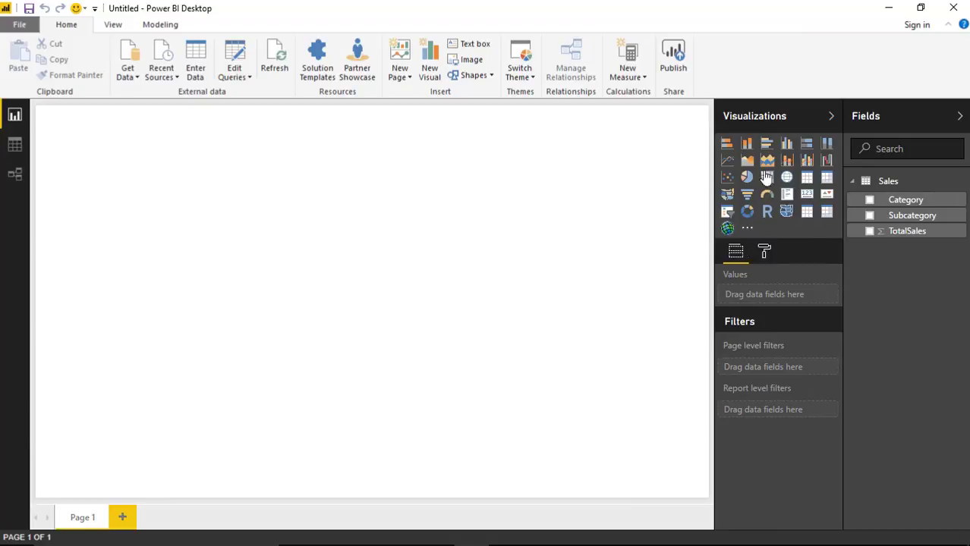
Import BowtieChart.1.3.1.pbiviz from the Custom Visuals folder as a custom visual
{"action": "left_click", "coordinate": [750, 232]}
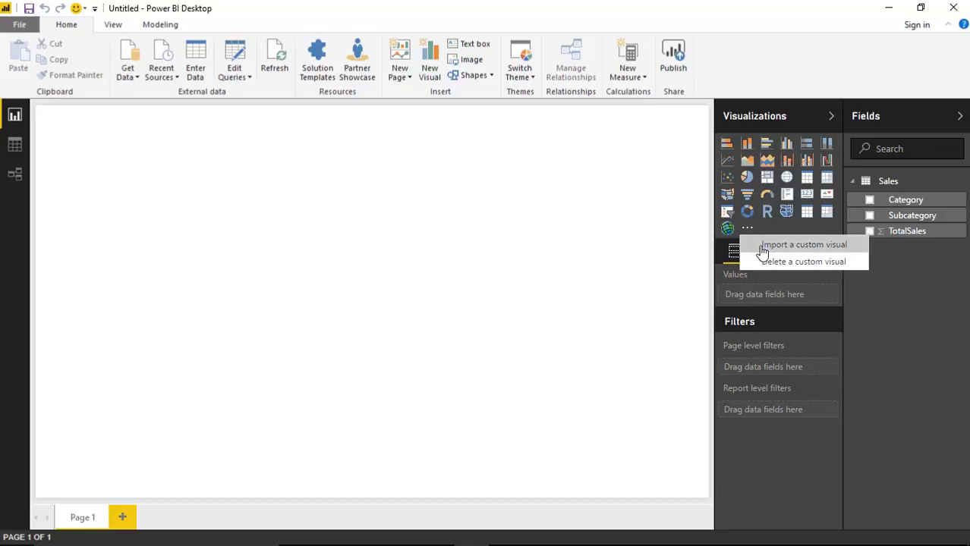
{"action": "left_click", "coordinate": [764, 247]}
{"action": "left_click", "coordinate": [567, 330]}
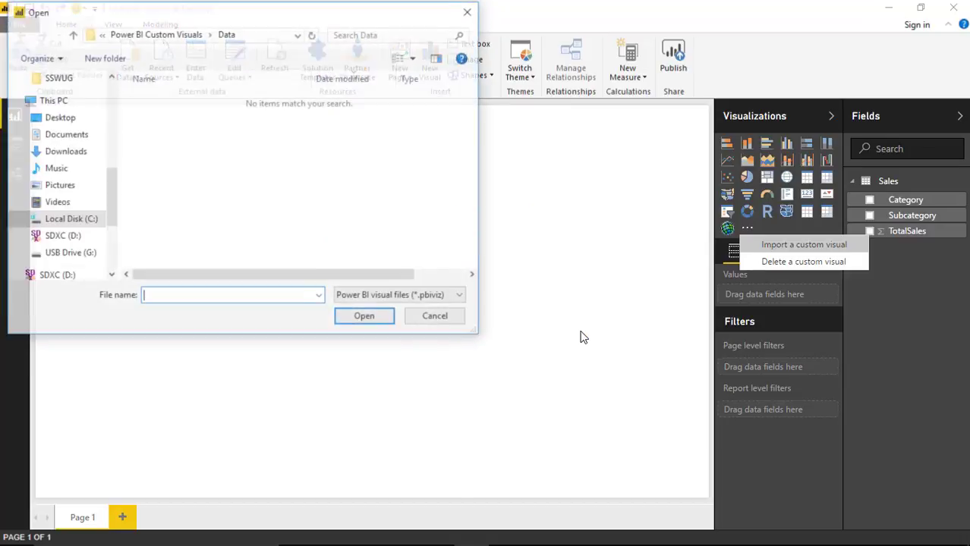
{"action": "left_click", "coordinate": [184, 35]}
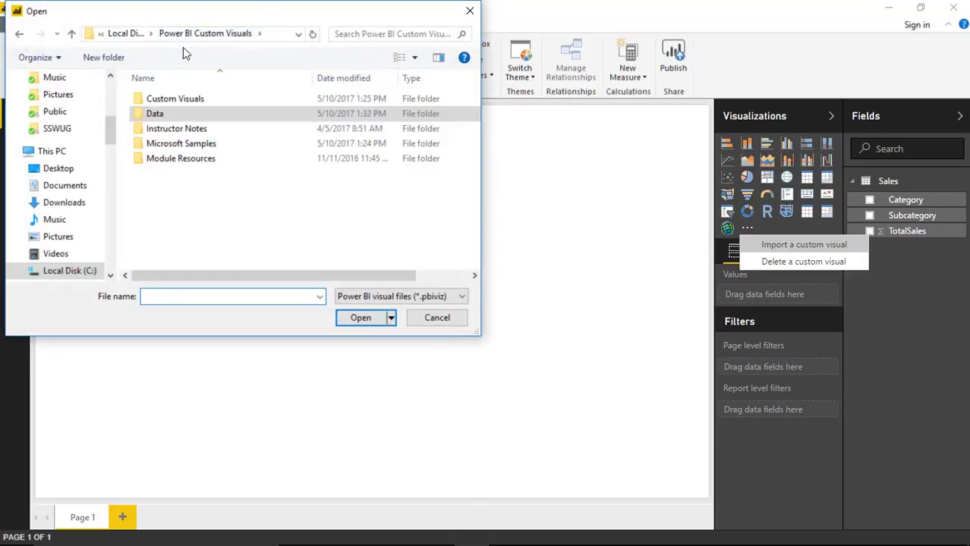
{"action": "double_click", "coordinate": [183, 98]}
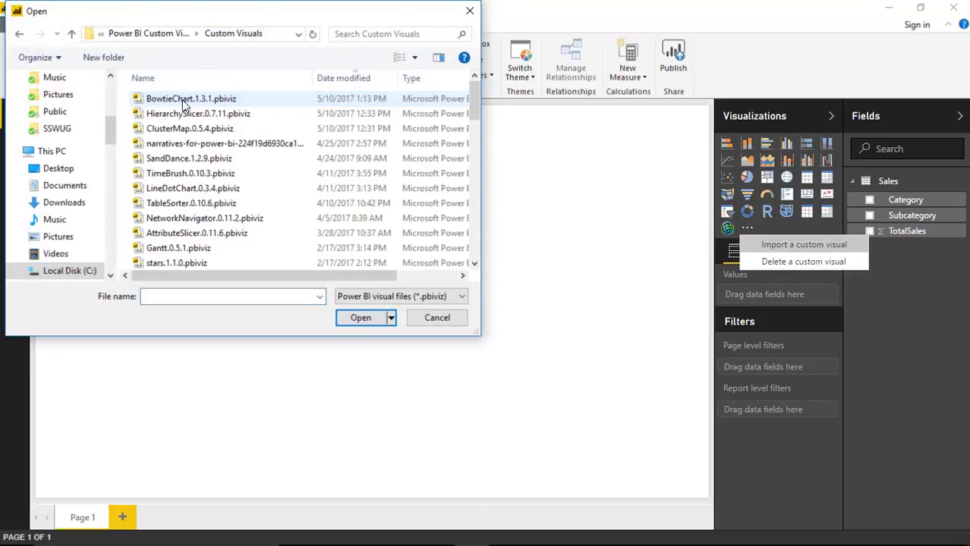
{"action": "left_click", "coordinate": [220, 100]}
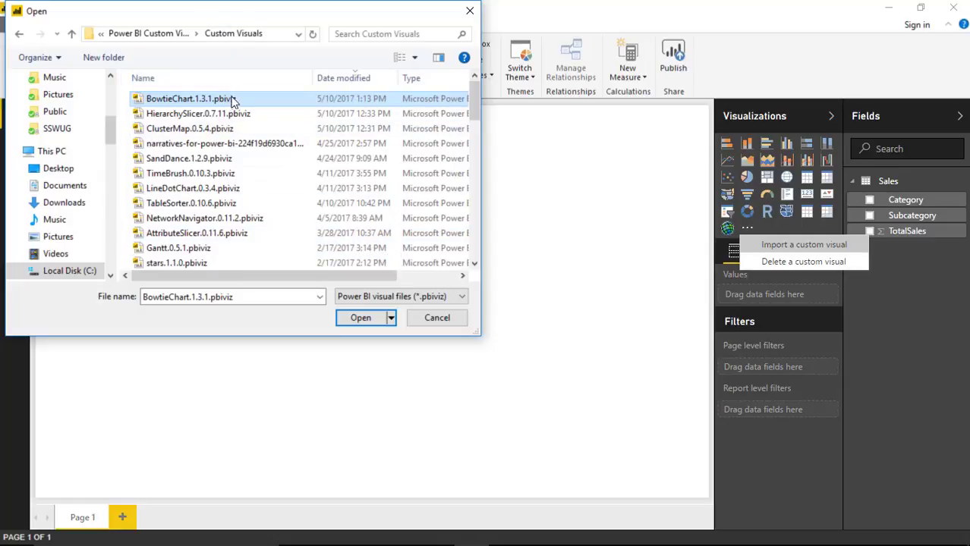
{"action": "left_click", "coordinate": [358, 317]}
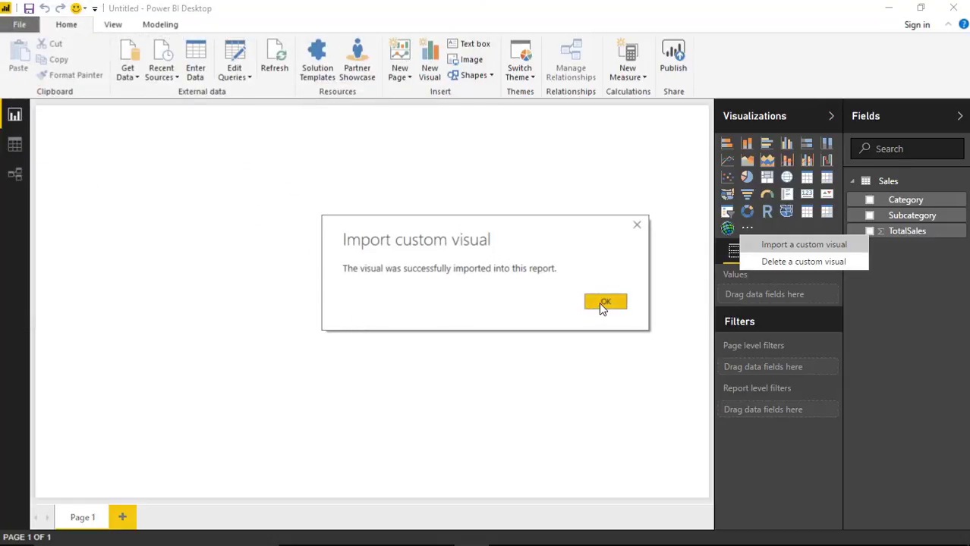
{"action": "left_click", "coordinate": [602, 305]}
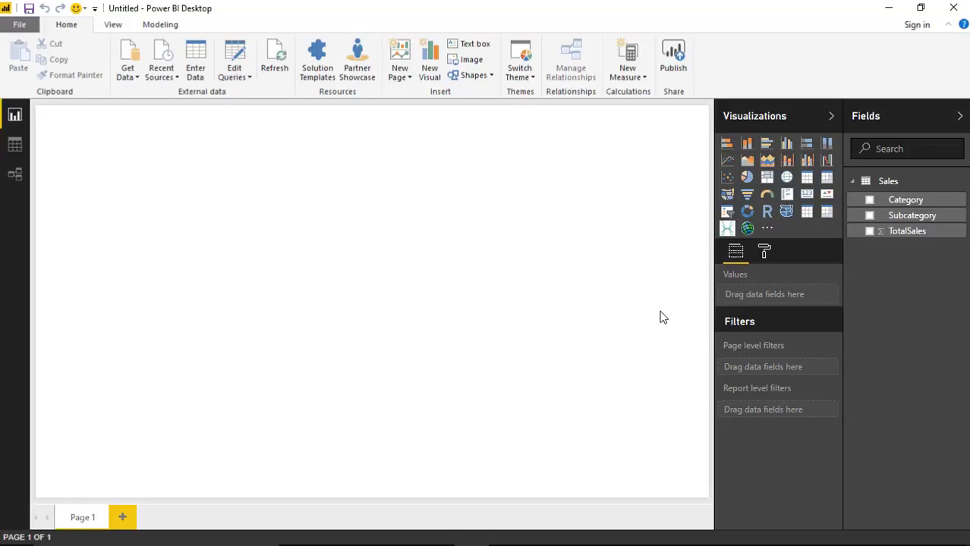
Add a page-filling Bowtie chart of TotalSales with Category and Subcategory fields
{"action": "left_click", "coordinate": [727, 230]}
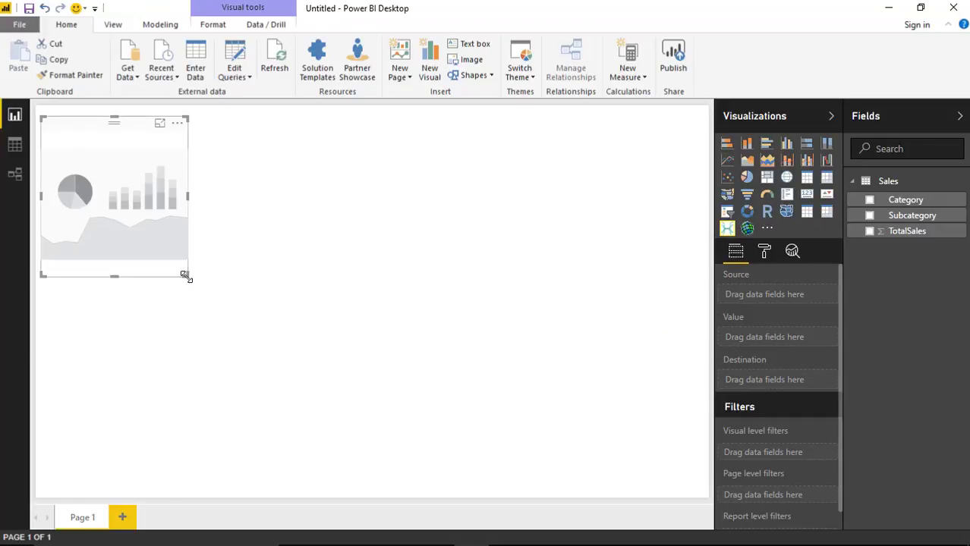
{"action": "left_click_drag", "start_coordinate": [186, 275], "coordinate": [703, 499]}
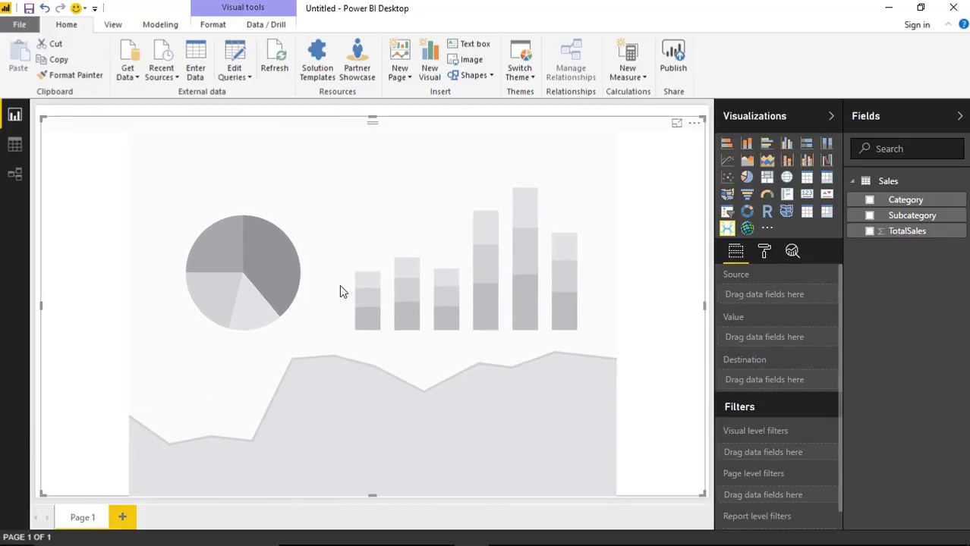
{"action": "left_click_drag", "start_coordinate": [918, 231], "coordinate": [750, 339]}
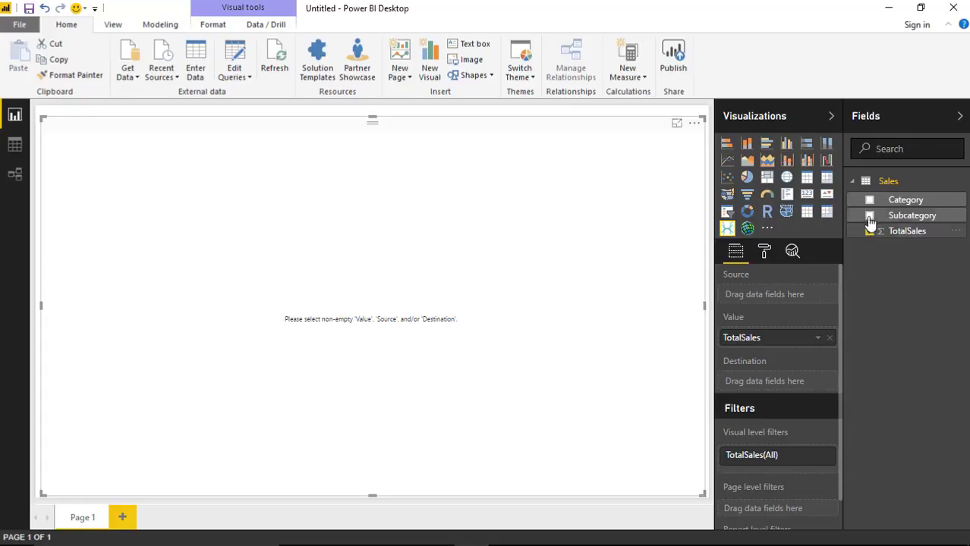
{"action": "left_click_drag", "start_coordinate": [909, 201], "coordinate": [807, 383]}
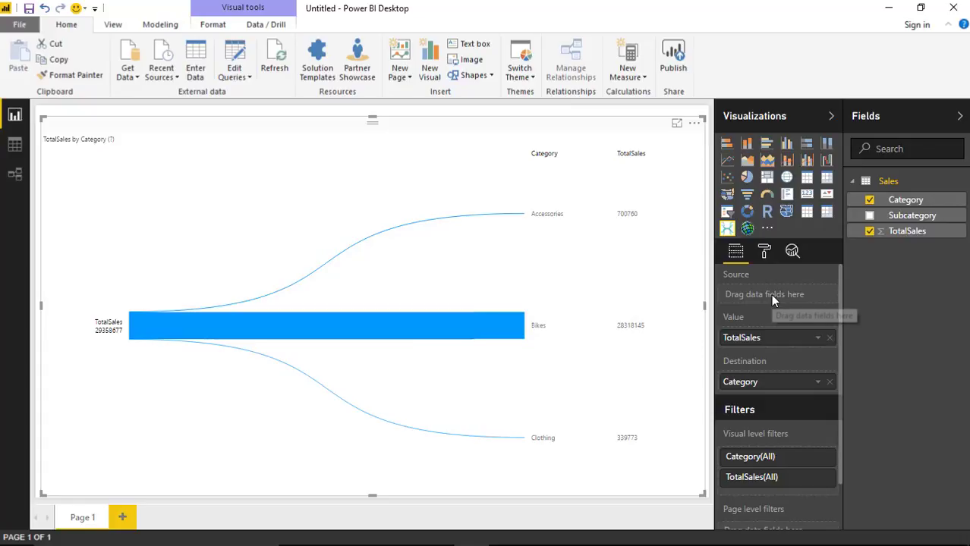
{"action": "left_click_drag", "start_coordinate": [903, 222], "coordinate": [806, 301]}
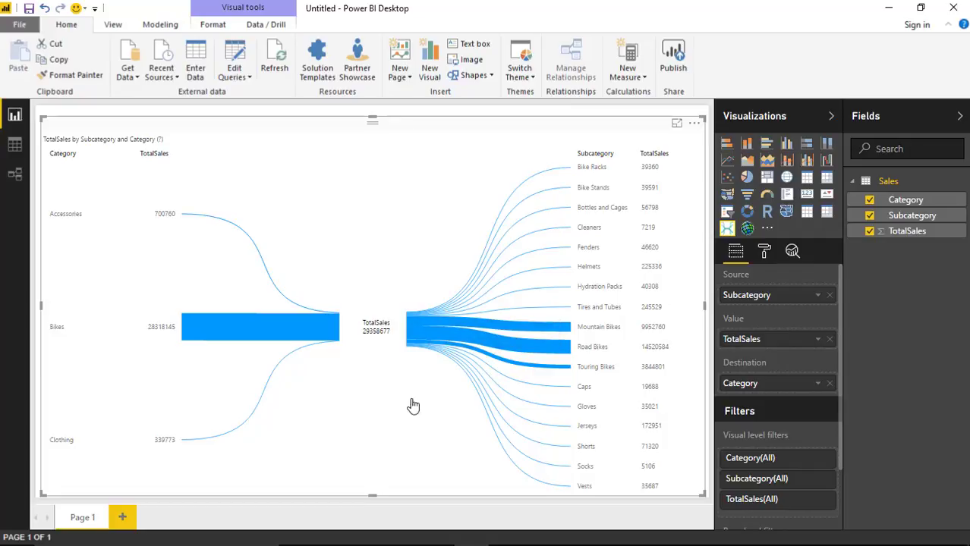
Set the Bowtie's General arc fill colour to red
{"action": "left_click", "coordinate": [764, 254]}
{"action": "left_click", "coordinate": [744, 282]}
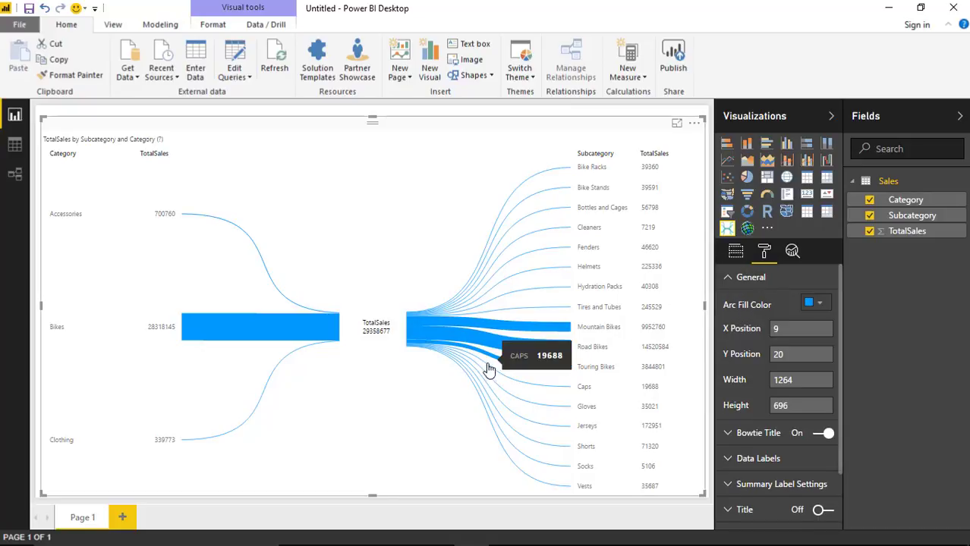
{"action": "left_click", "coordinate": [820, 305]}
{"action": "left_click", "coordinate": [764, 335]}
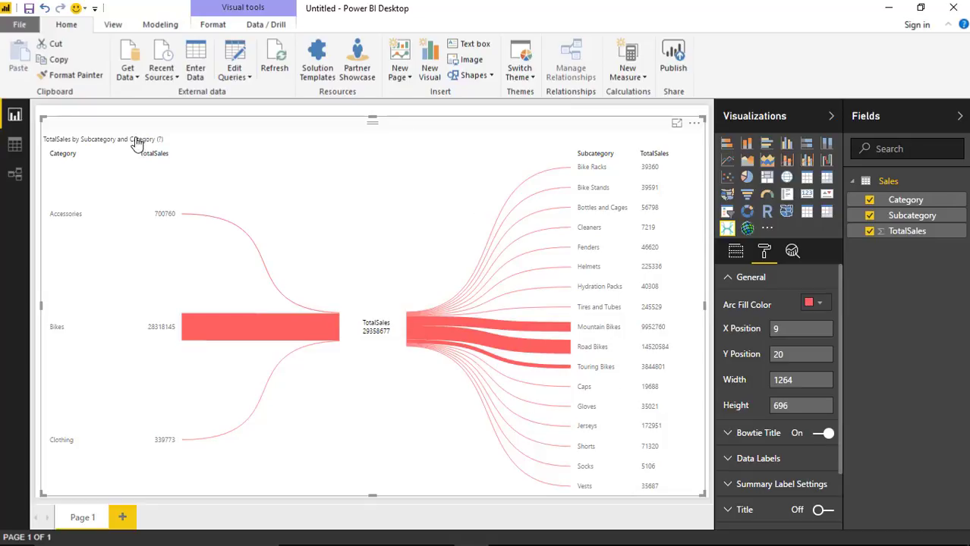
Title the chart 'Total Sales by Subcategory and Category' with text size 16
{"action": "left_click", "coordinate": [727, 278]}
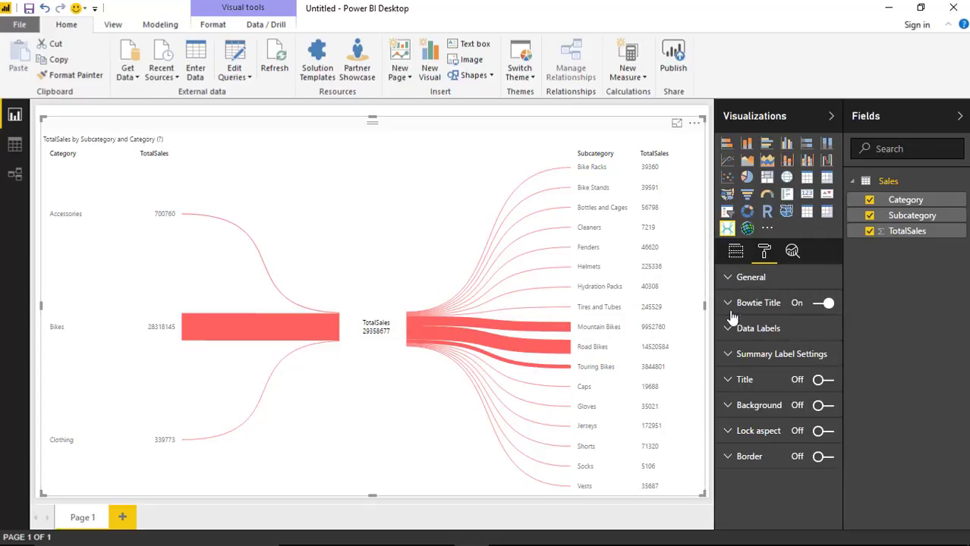
{"action": "left_click", "coordinate": [727, 304]}
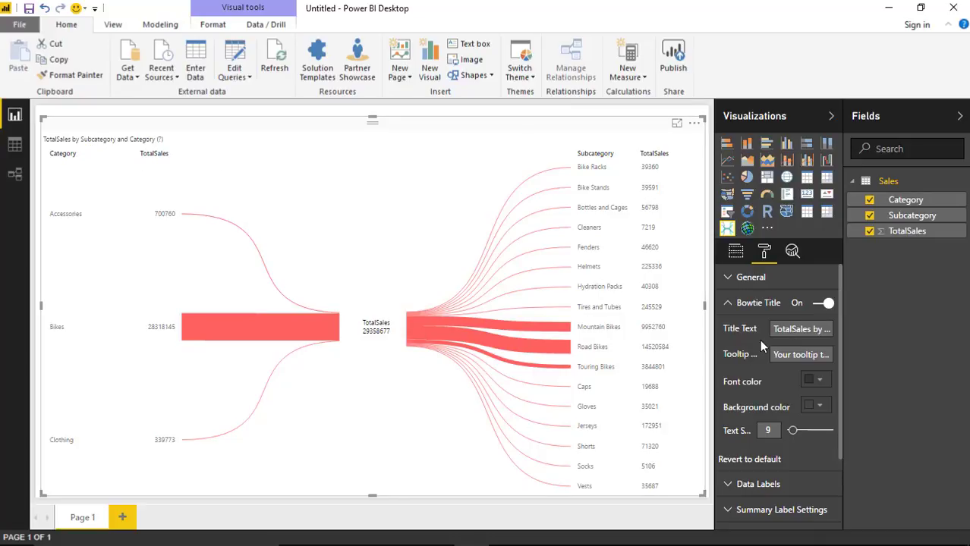
{"action": "left_click", "coordinate": [793, 329]}
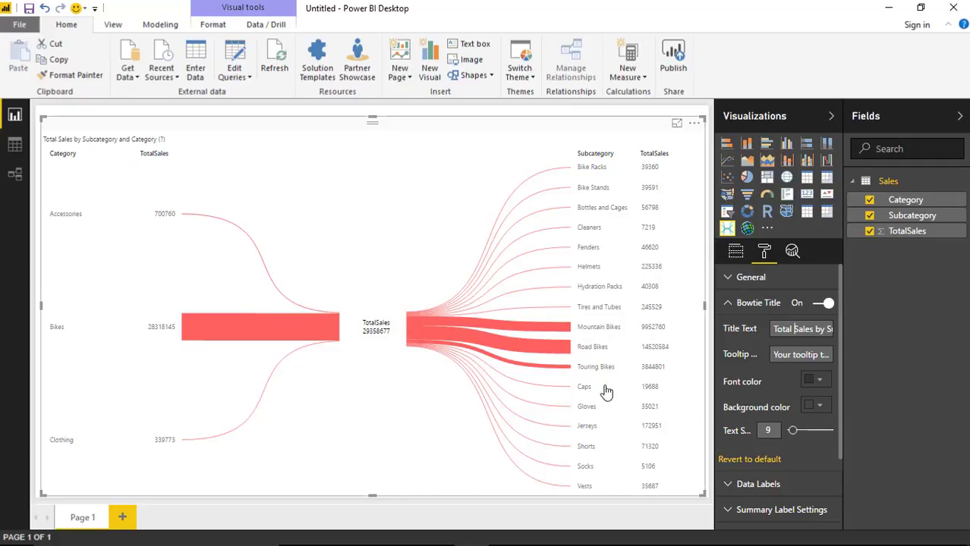
{"action": "left_click_drag", "start_coordinate": [791, 436], "coordinate": [801, 437]}
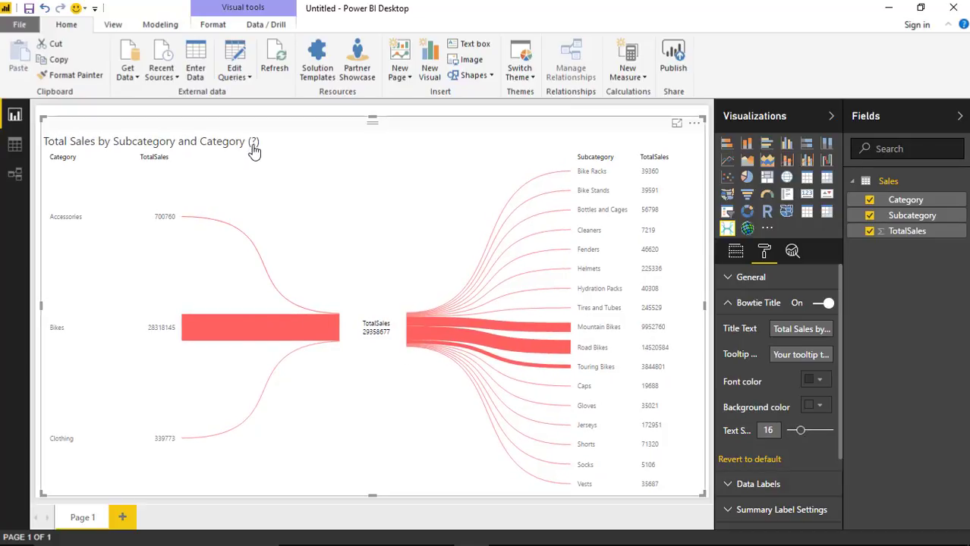
{"action": "mouse_move", "coordinate": [254, 148]}
Replace the title tooltip with text about which subcategories are purchased most often
{"action": "left_click_drag", "start_coordinate": [779, 358], "coordinate": [898, 378]}
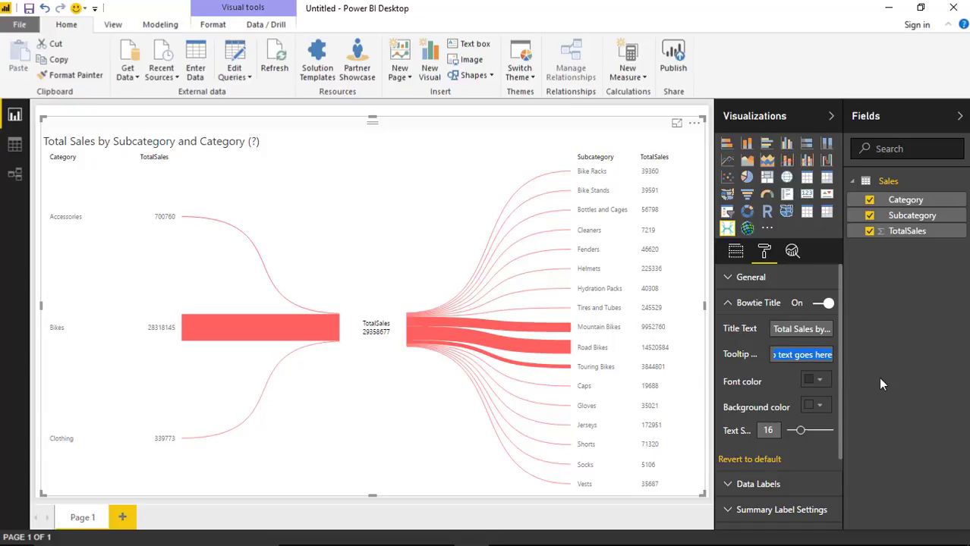
{"action": "type", "text": "Watch the flo"}
{"action": "type", "text": "w of which subc"}
{"action": "type", "text": "ategorie"}
{"action": "type", "text": "purchased m"}
{"action": "type", "text": "ost often"}
{"action": "type", "text": "."}
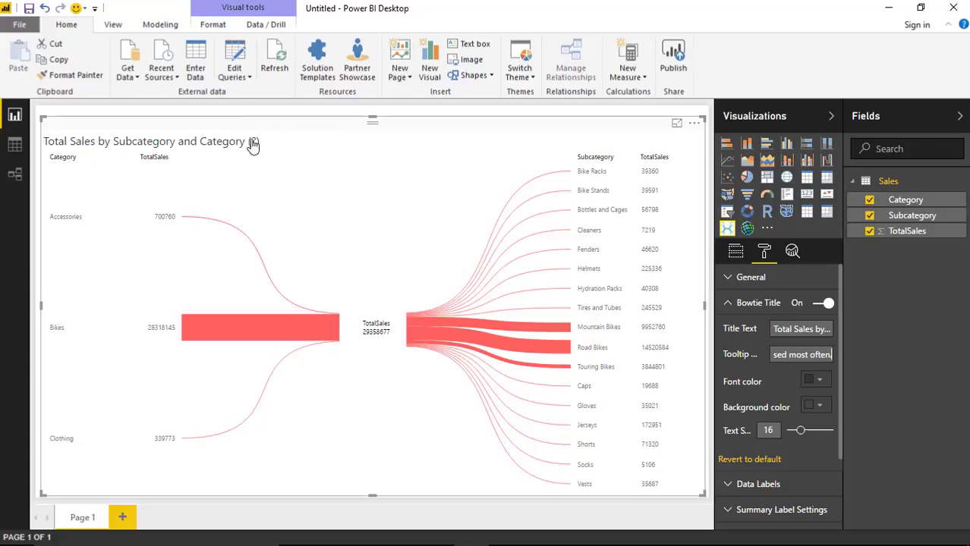
{"action": "mouse_move", "coordinate": [252, 143]}
{"action": "left_click", "coordinate": [730, 309]}
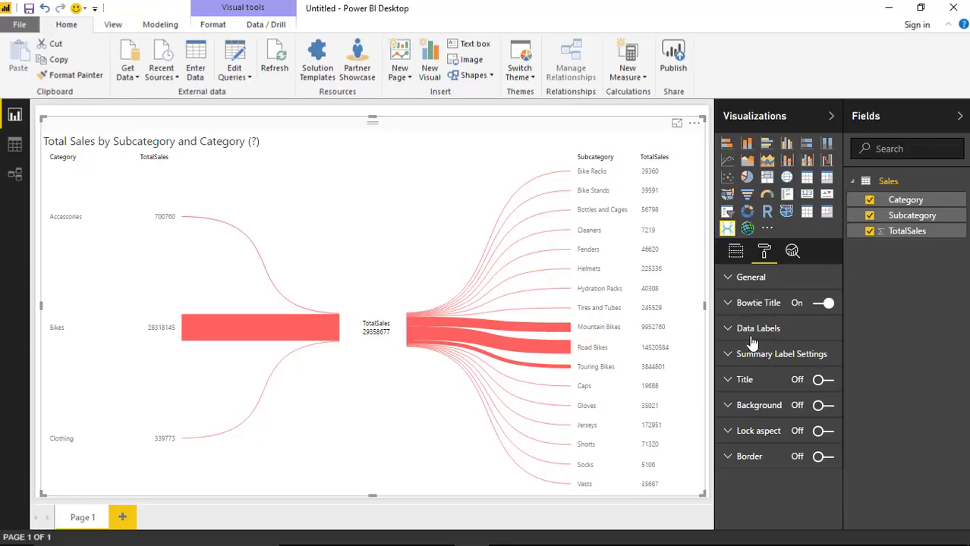
Raise the Data Labels text size from 9 to 13
{"action": "left_click", "coordinate": [729, 329]}
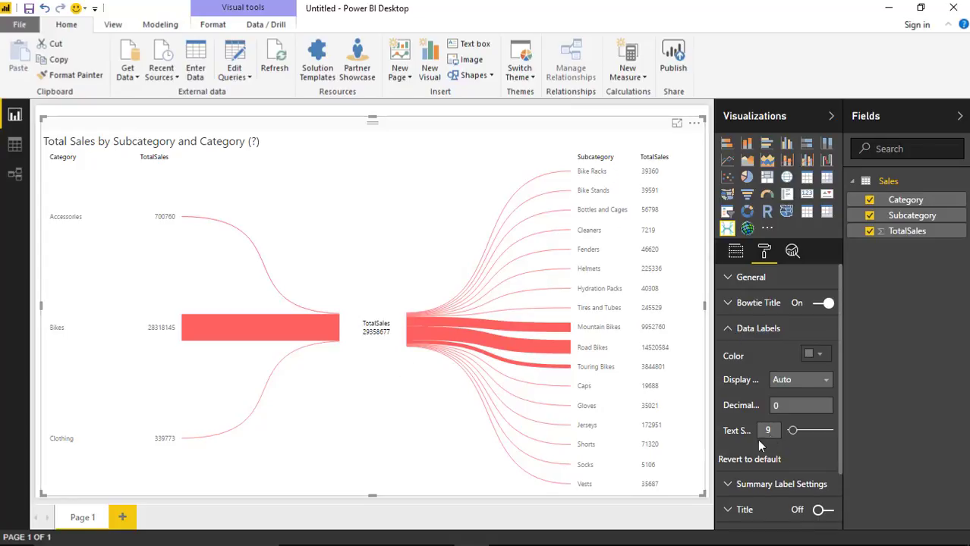
{"action": "left_click_drag", "start_coordinate": [789, 431], "coordinate": [796, 431]}
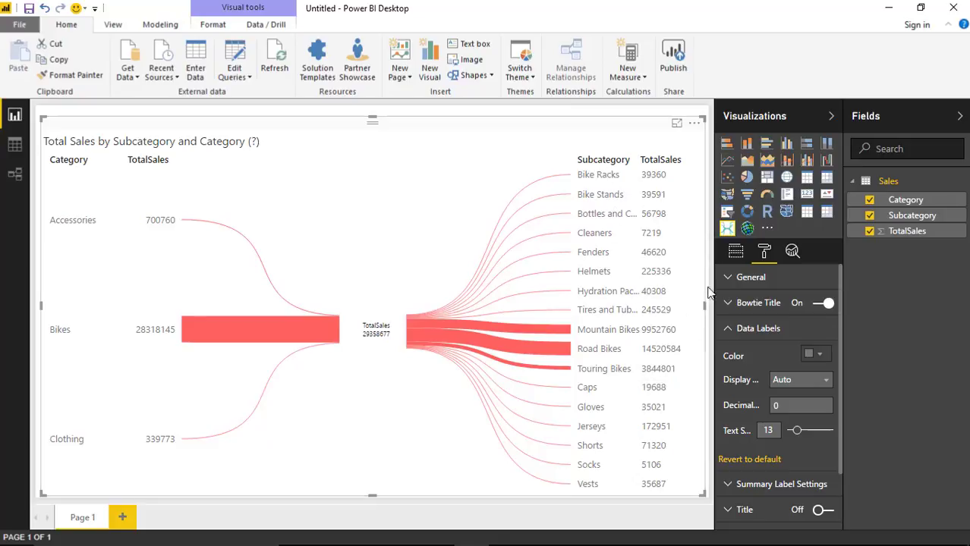
{"action": "left_click", "coordinate": [819, 357]}
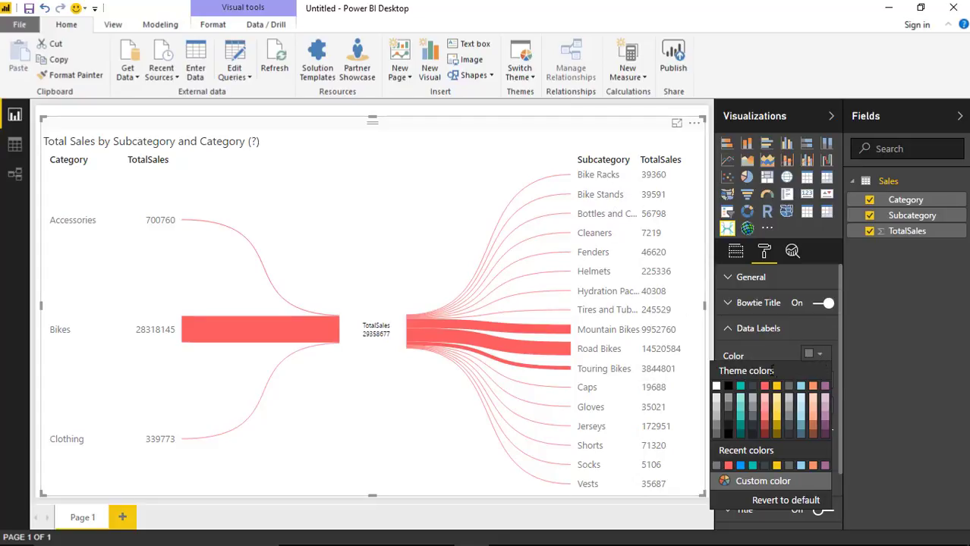
{"action": "left_click", "coordinate": [728, 387]}
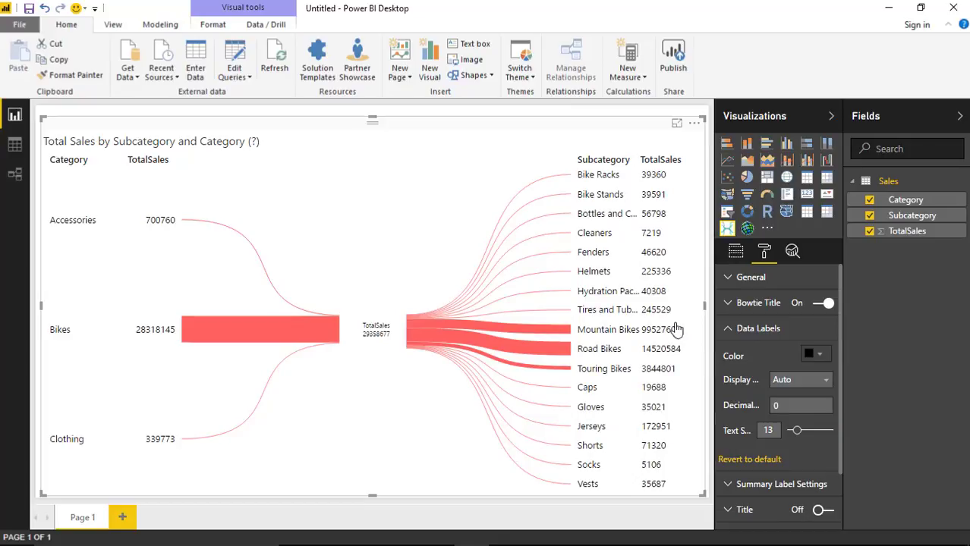
{"action": "left_click", "coordinate": [824, 356]}
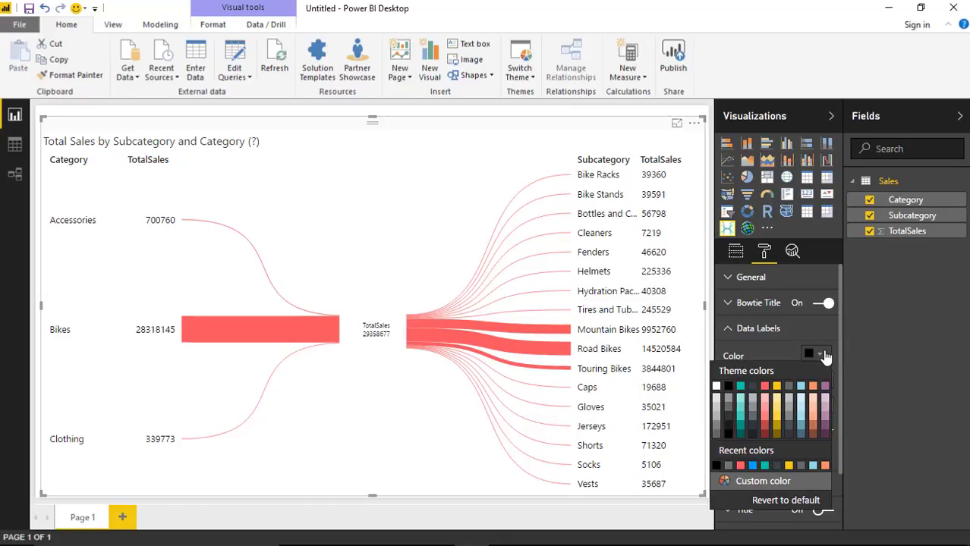
{"action": "left_click", "coordinate": [802, 414]}
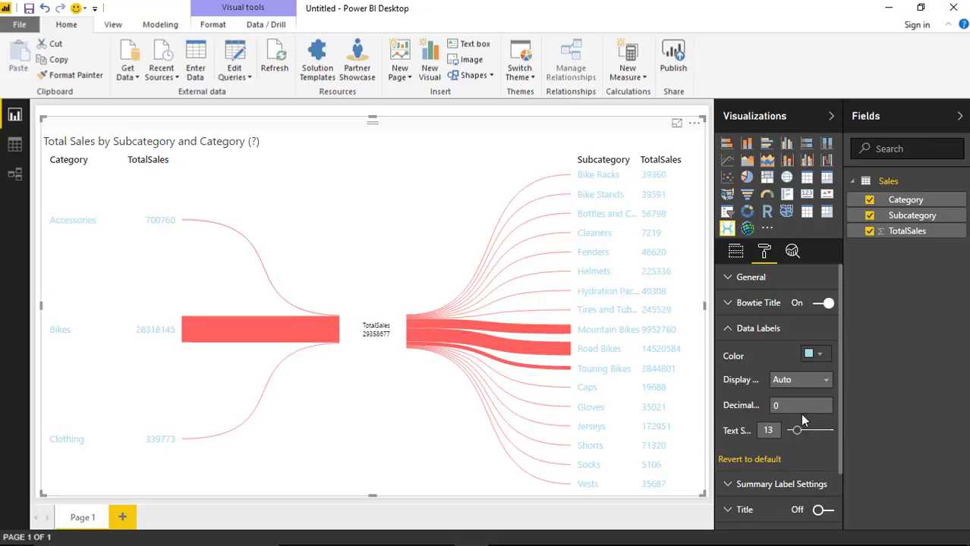
{"action": "left_click", "coordinate": [813, 355]}
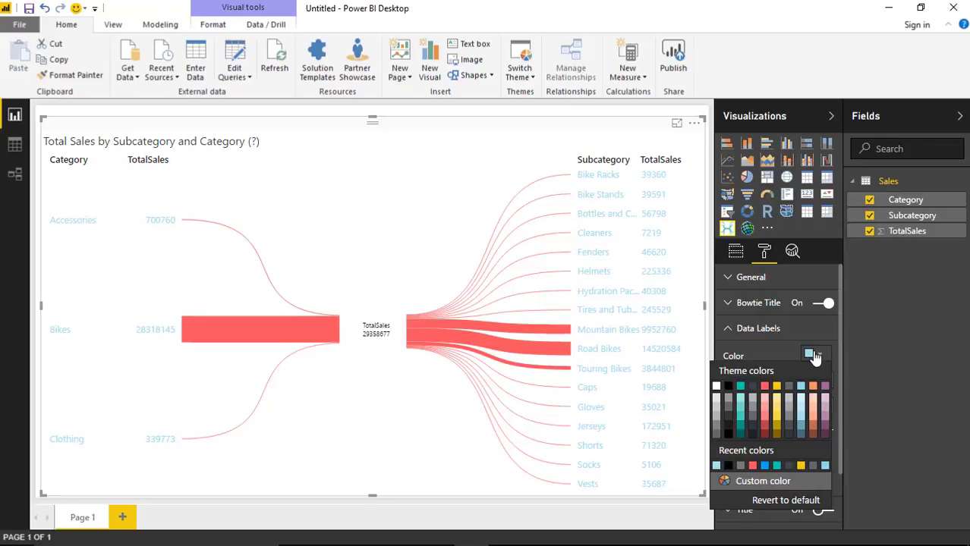
{"action": "left_click", "coordinate": [782, 503]}
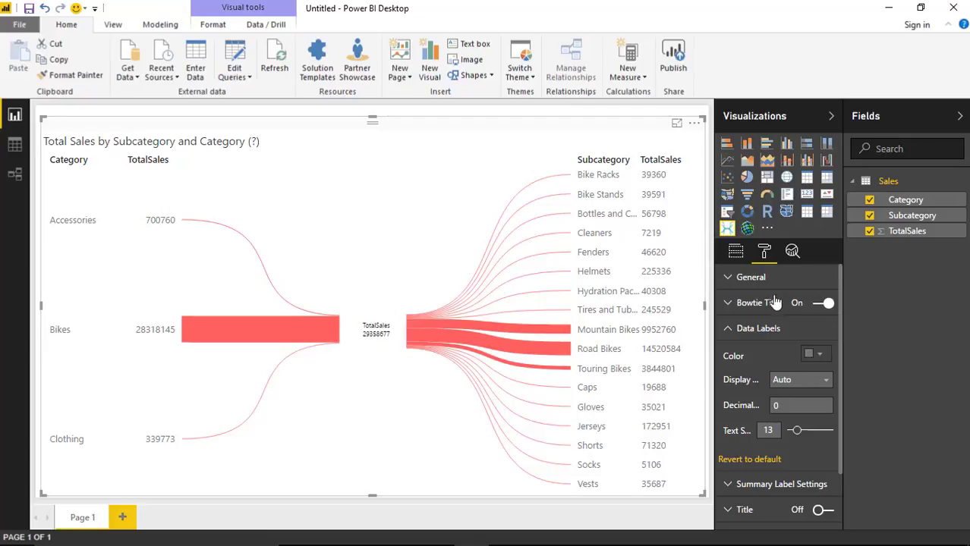
Raise the Summary Label Settings text size from 9 to 15
{"action": "left_click", "coordinate": [729, 330]}
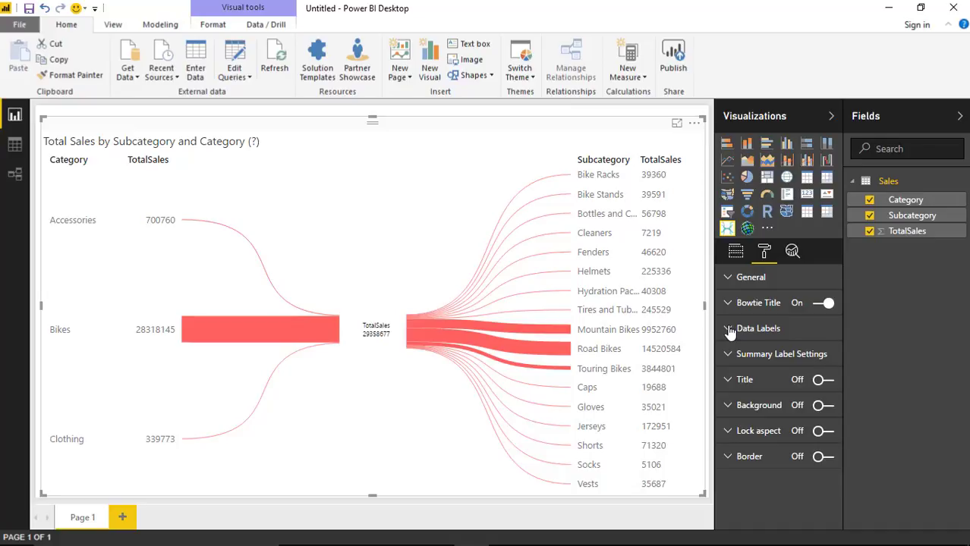
{"action": "left_click", "coordinate": [728, 355]}
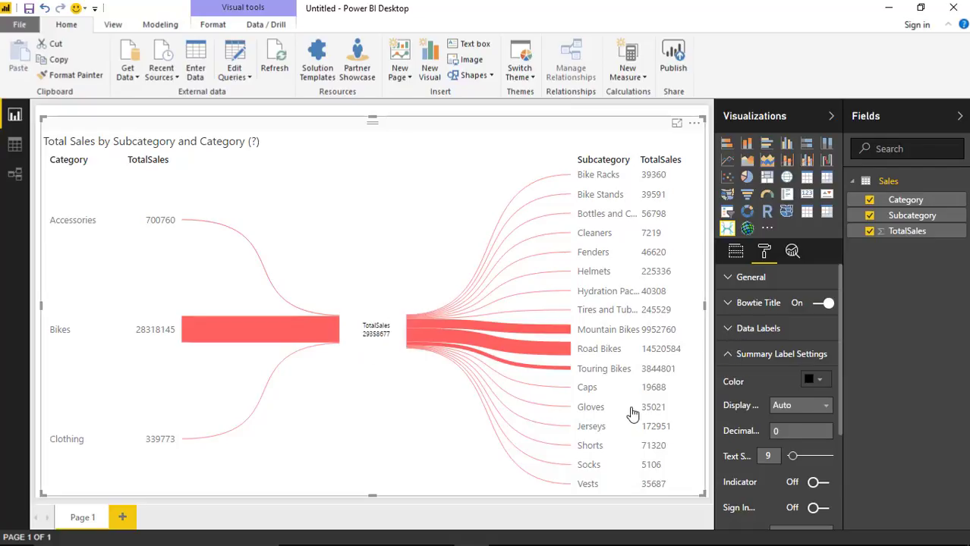
{"action": "left_click_drag", "start_coordinate": [793, 456], "coordinate": [802, 458]}
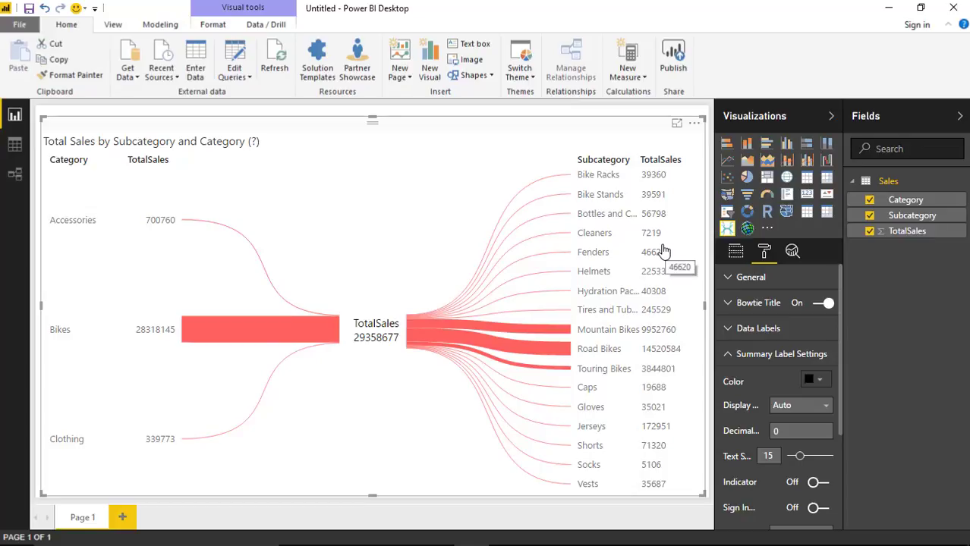
Format TotalSales as US dollar currency and set the summary label text size to 13
{"action": "left_click", "coordinate": [924, 237]}
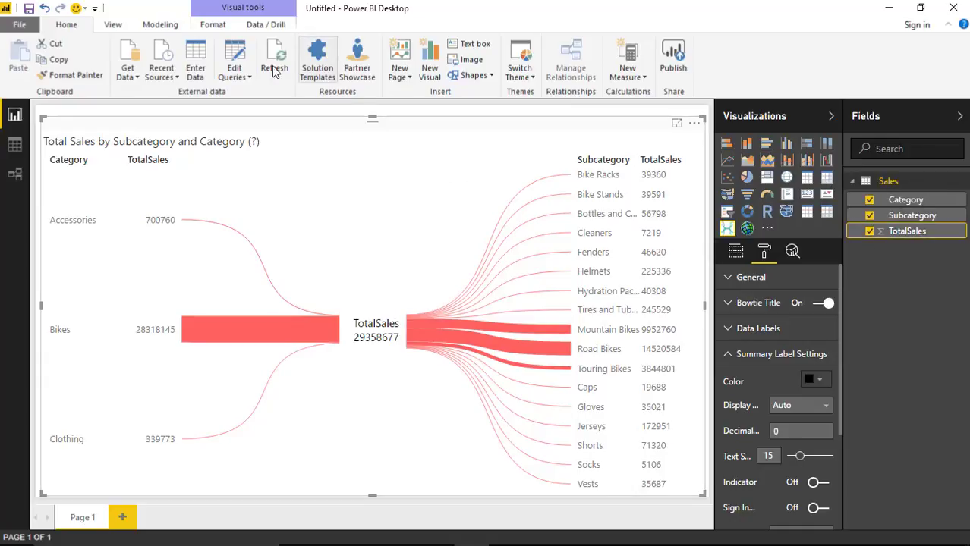
{"action": "left_click", "coordinate": [161, 25]}
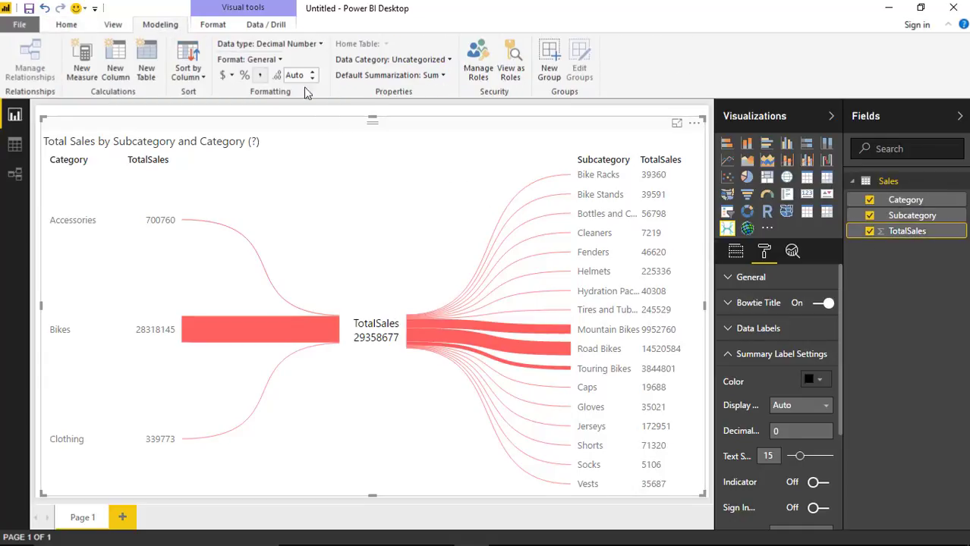
{"action": "left_click", "coordinate": [273, 61]}
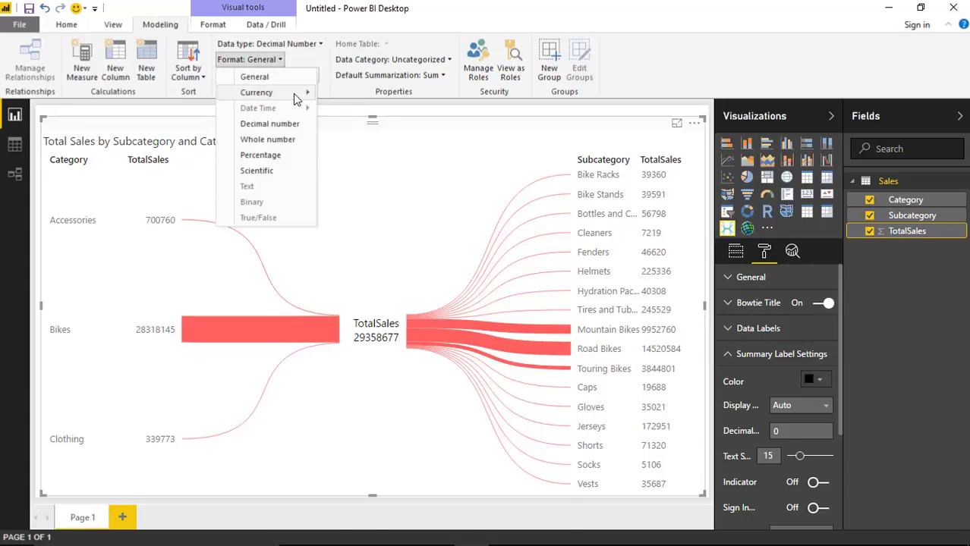
{"action": "mouse_move", "coordinate": [300, 99]}
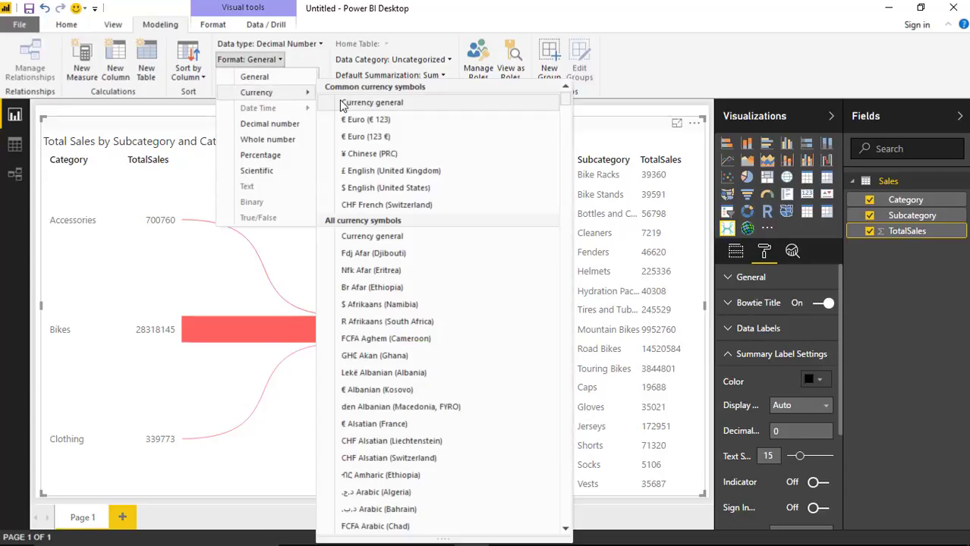
{"action": "left_click", "coordinate": [413, 190]}
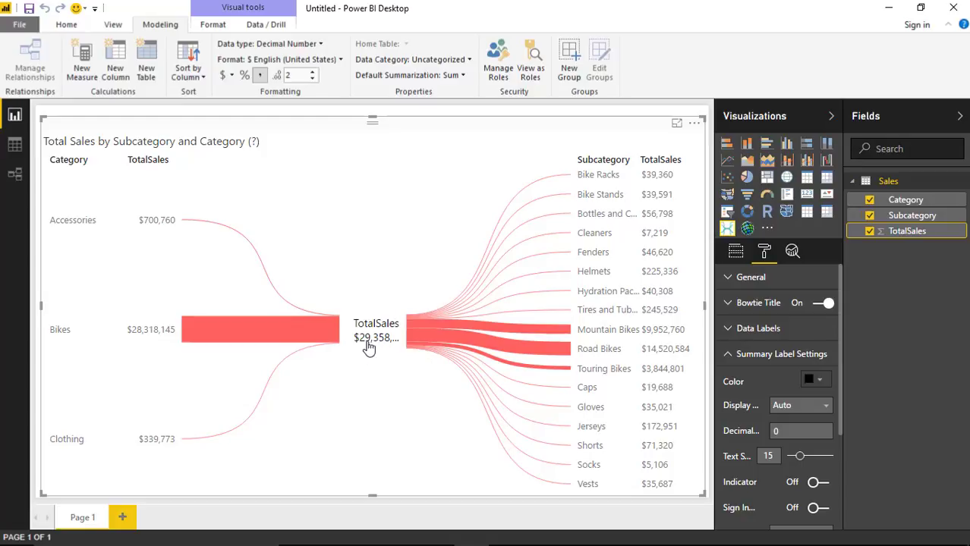
{"action": "left_click", "coordinate": [804, 459]}
{"action": "left_click_drag", "start_coordinate": [802, 459], "coordinate": [795, 456]}
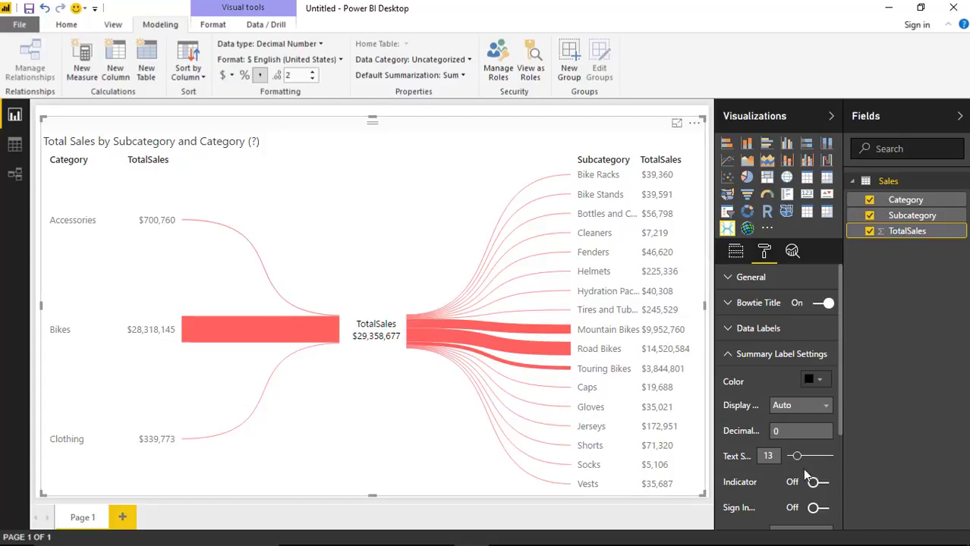
Turn on the summary indicator, keep its sign indicator off, and set the threshold to 29000000
{"action": "scroll", "coordinate": [809, 479], "scroll_direction": "down", "scroll_amount": 2}
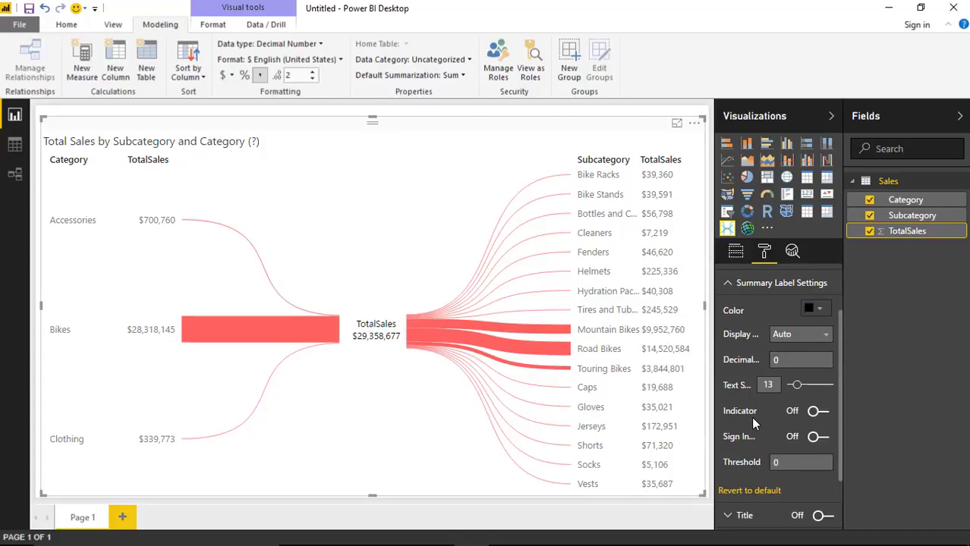
{"action": "left_click", "coordinate": [816, 412]}
{"action": "left_click", "coordinate": [816, 437]}
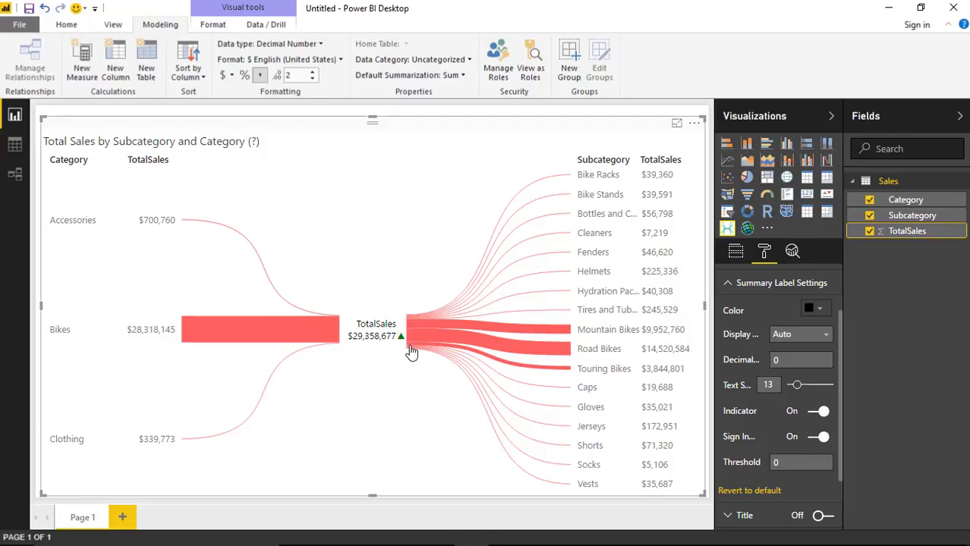
{"action": "mouse_move", "coordinate": [411, 353]}
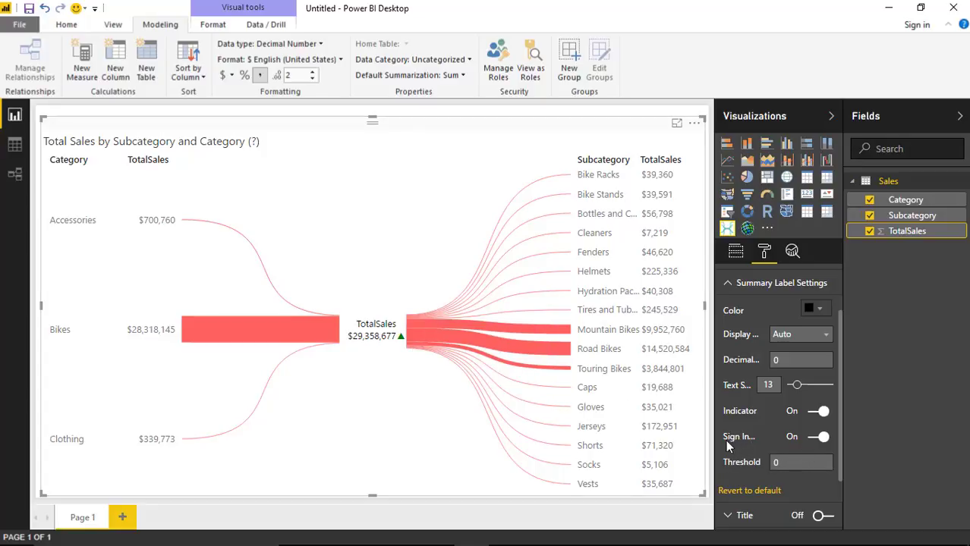
{"action": "left_click_drag", "start_coordinate": [707, 451], "coordinate": [706, 472]}
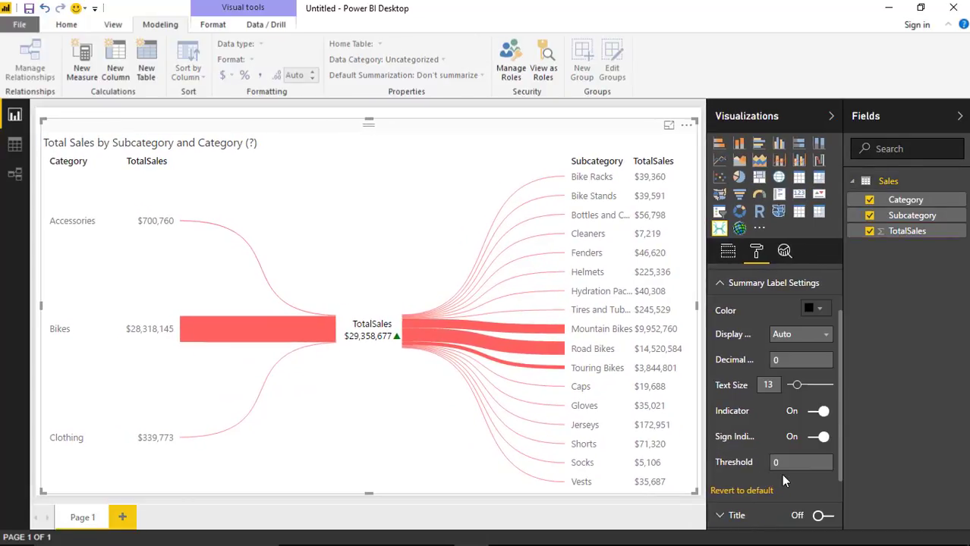
{"action": "left_click", "coordinate": [819, 437]}
{"action": "key", "text": "BackSpace"}
{"action": "type", "text": "29000000"}
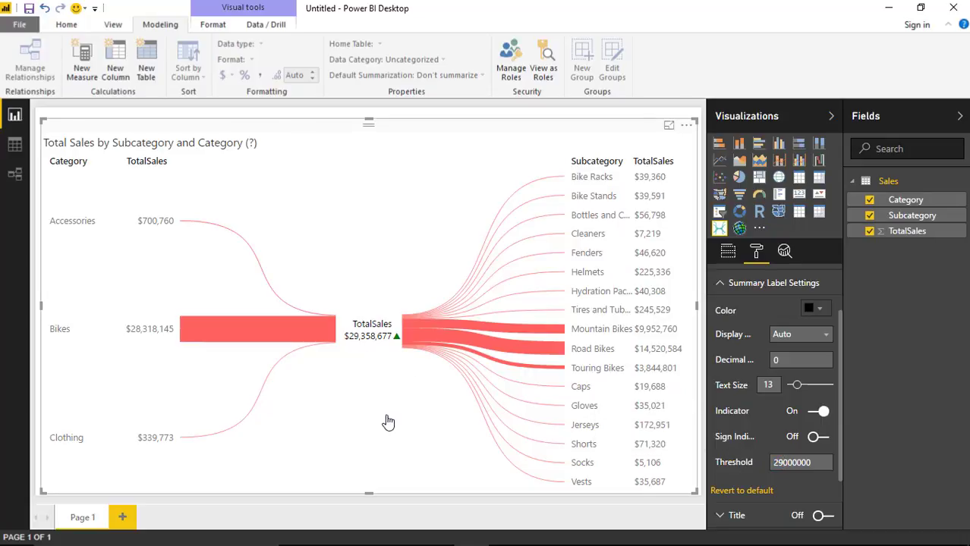
Collapse the Summary Label Settings section in the bowtie's format pane
{"action": "left_click", "coordinate": [720, 283]}
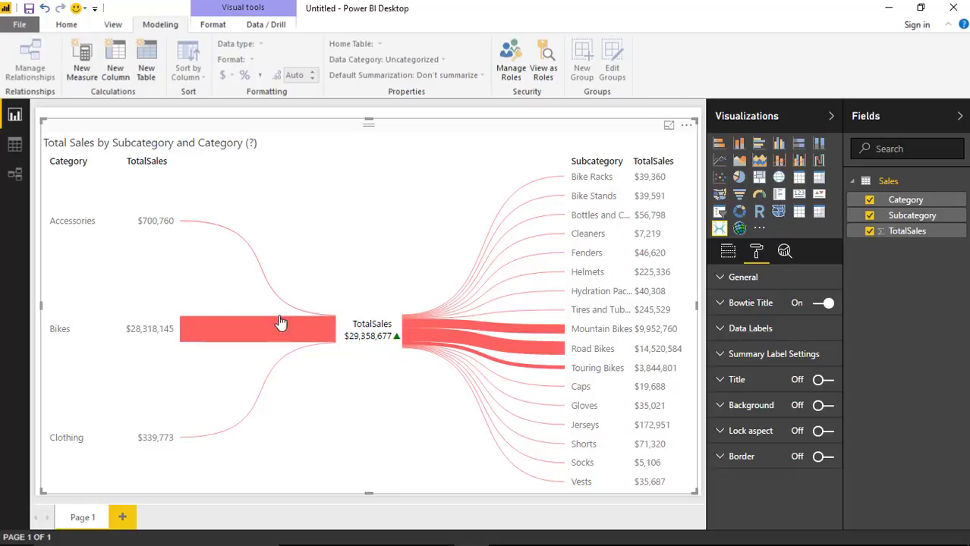
{"action": "mouse_move", "coordinate": [231, 341]}
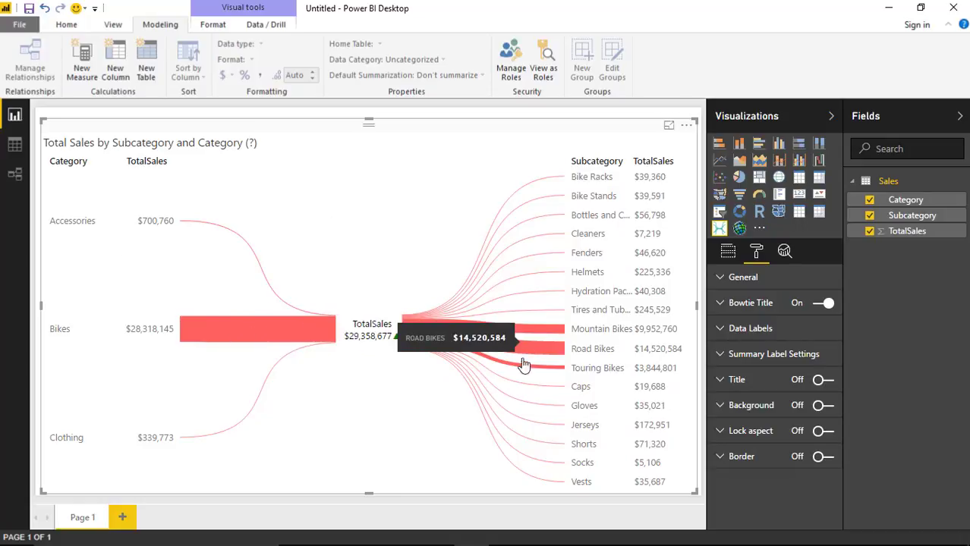
{"action": "mouse_move", "coordinate": [536, 352]}
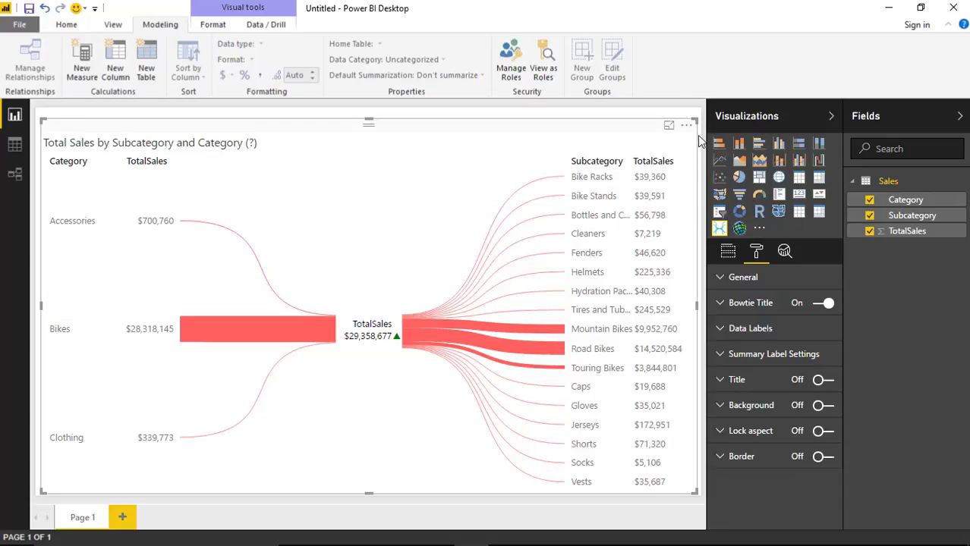
Narrow the bowtie chart and place a new Category slicer at the page's top right
{"action": "left_click_drag", "start_coordinate": [694, 120], "coordinate": [586, 115]}
{"action": "left_click", "coordinate": [634, 158]}
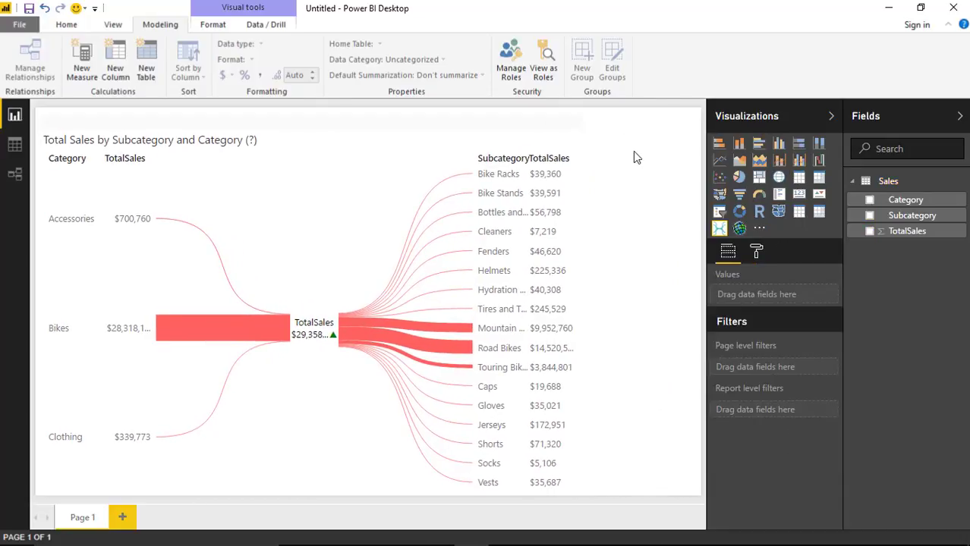
{"action": "left_click", "coordinate": [719, 211]}
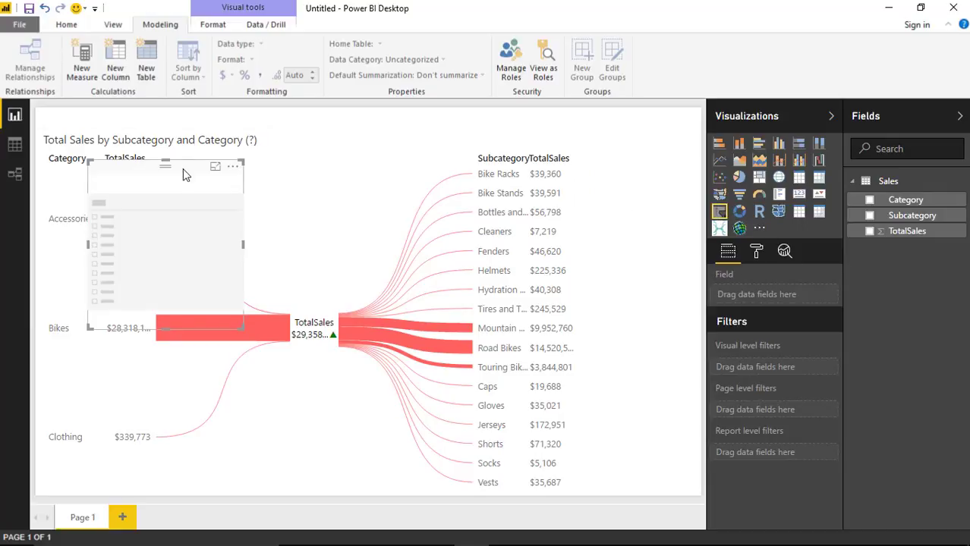
{"action": "left_click_drag", "start_coordinate": [219, 160], "coordinate": [675, 107]}
{"action": "left_click_drag", "start_coordinate": [905, 199], "coordinate": [605, 255]}
Set the slicer's item text size to 20
{"action": "left_click", "coordinate": [761, 256]}
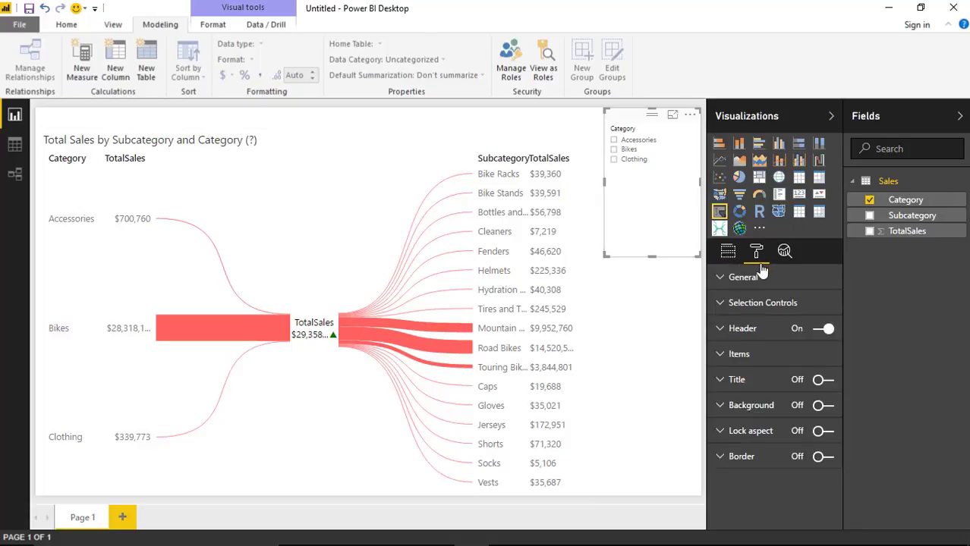
{"action": "left_click", "coordinate": [720, 307]}
{"action": "left_click", "coordinate": [721, 307]}
{"action": "left_click", "coordinate": [721, 354]}
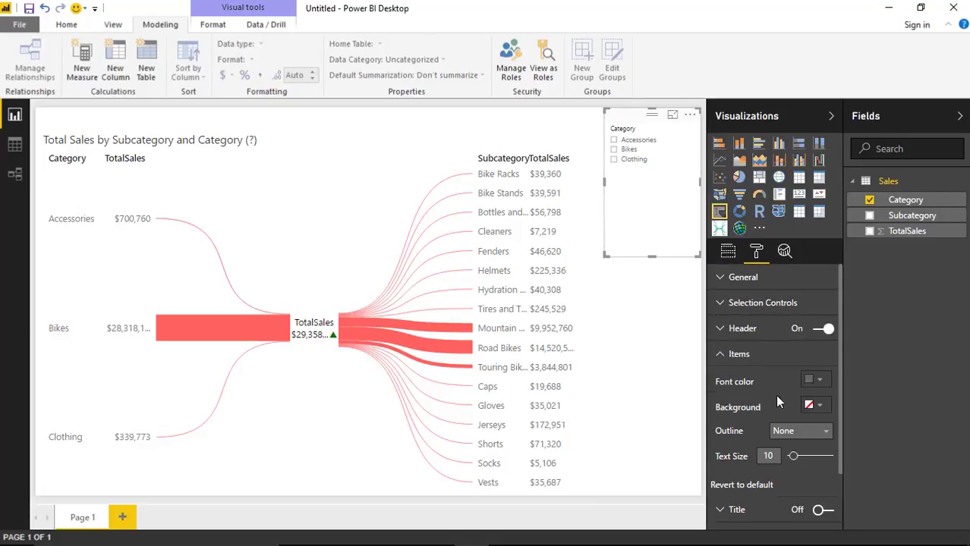
{"action": "left_click_drag", "start_coordinate": [794, 456], "coordinate": [806, 457]}
Filter the bowtie to Clothing with the slicer, then try Bikes and clear it
{"action": "left_click", "coordinate": [618, 187]}
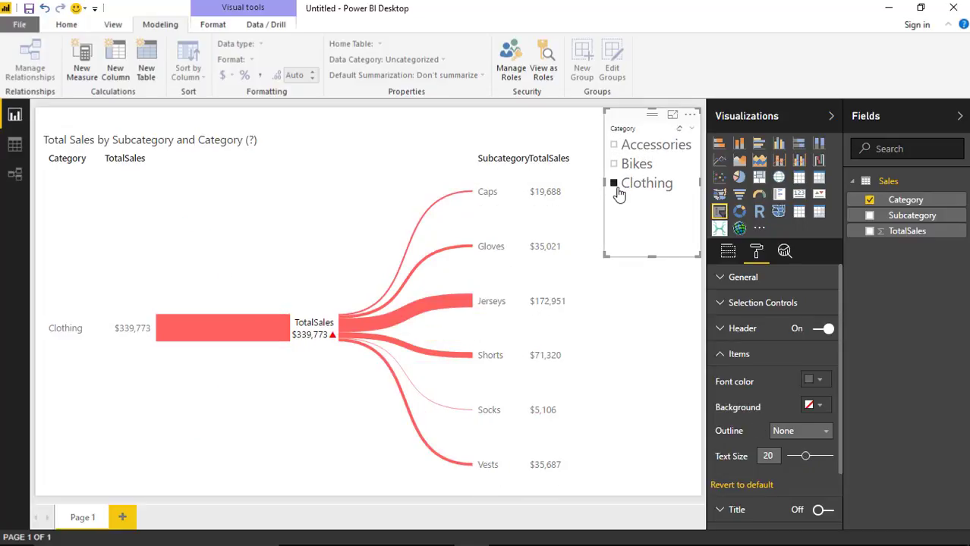
{"action": "left_click", "coordinate": [431, 313]}
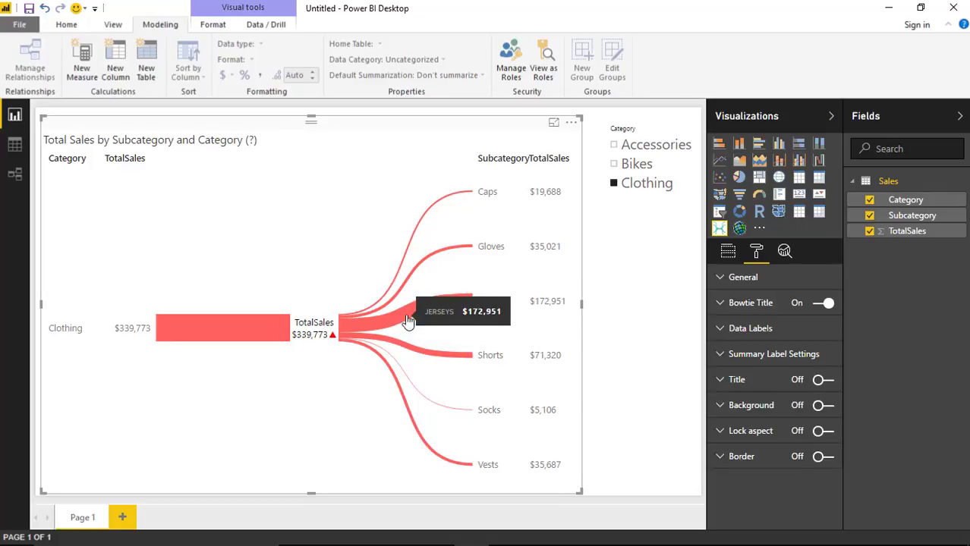
{"action": "left_click", "coordinate": [615, 184]}
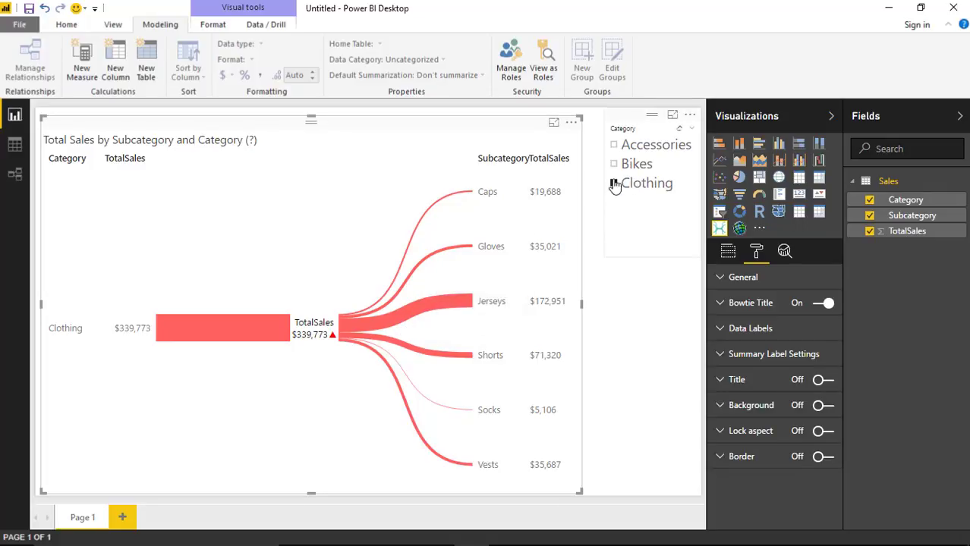
{"action": "left_click", "coordinate": [615, 165]}
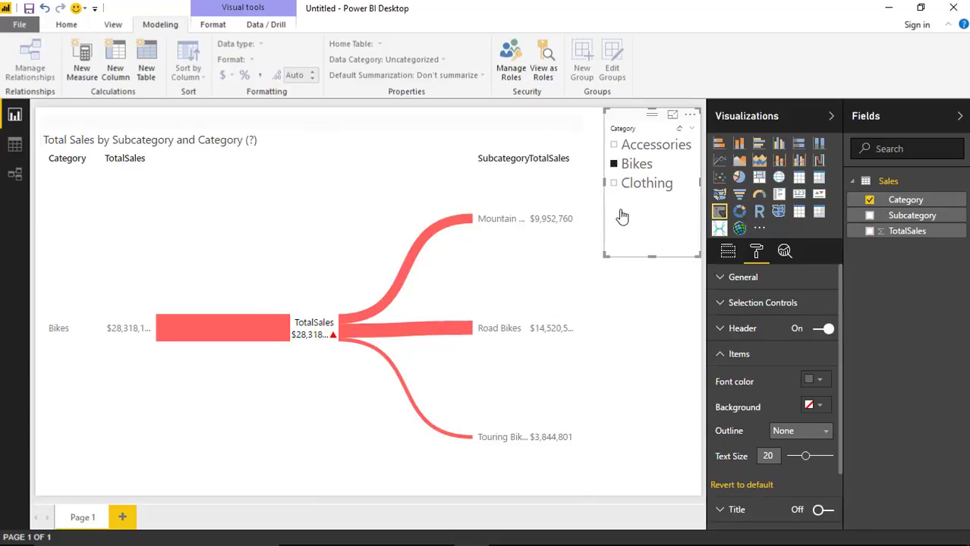
{"action": "left_click", "coordinate": [614, 165]}
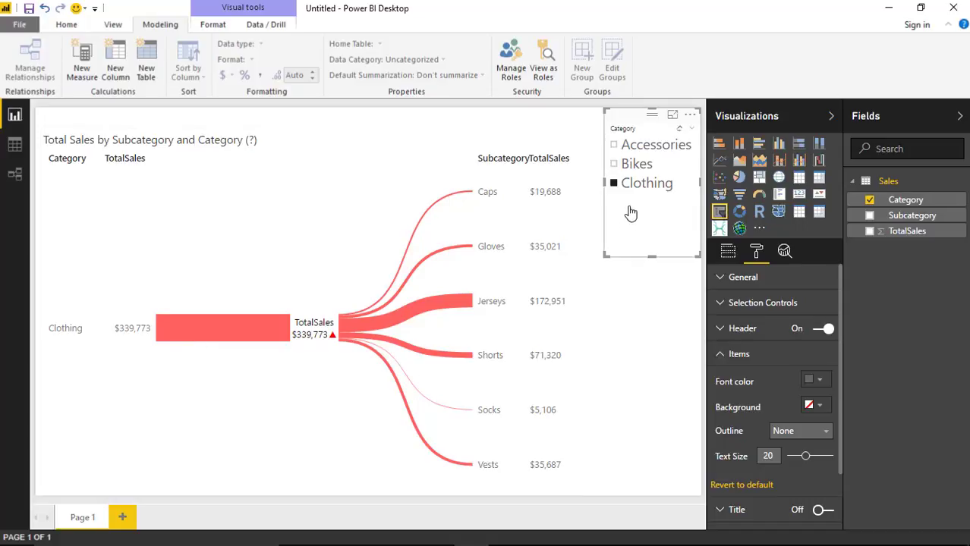
Deselect Clothing in the slicer so the bowtie shows all categories
{"action": "left_click", "coordinate": [614, 183]}
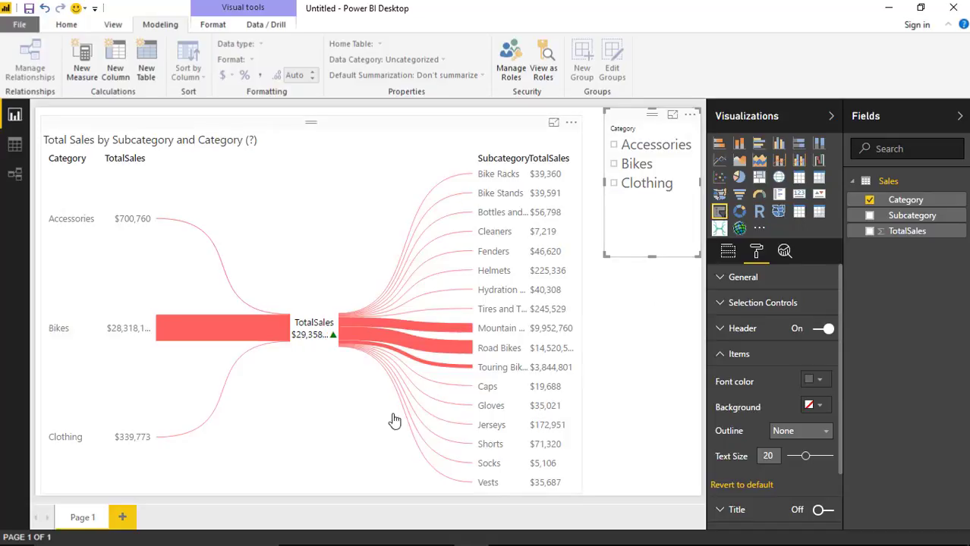
{"action": "scroll", "coordinate": [803, 478], "scroll_direction": "down", "scroll_amount": 1}
{"action": "scroll", "coordinate": [803, 478], "scroll_direction": "down", "scroll_amount": 3}
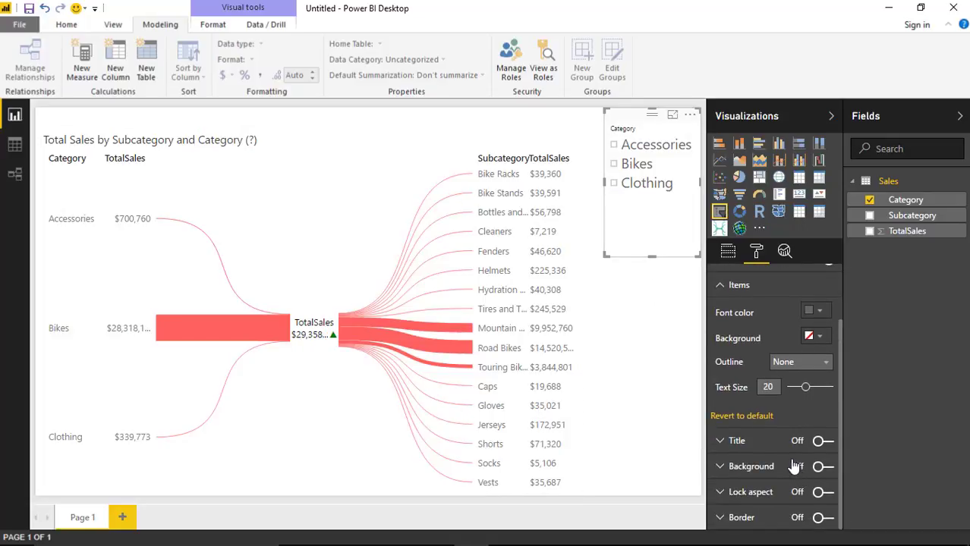
{"action": "scroll", "coordinate": [793, 465], "scroll_direction": "up", "scroll_amount": 2}
Switch off the indicator arrow in the bowtie's Summary Label Settings
{"action": "left_click", "coordinate": [313, 459]}
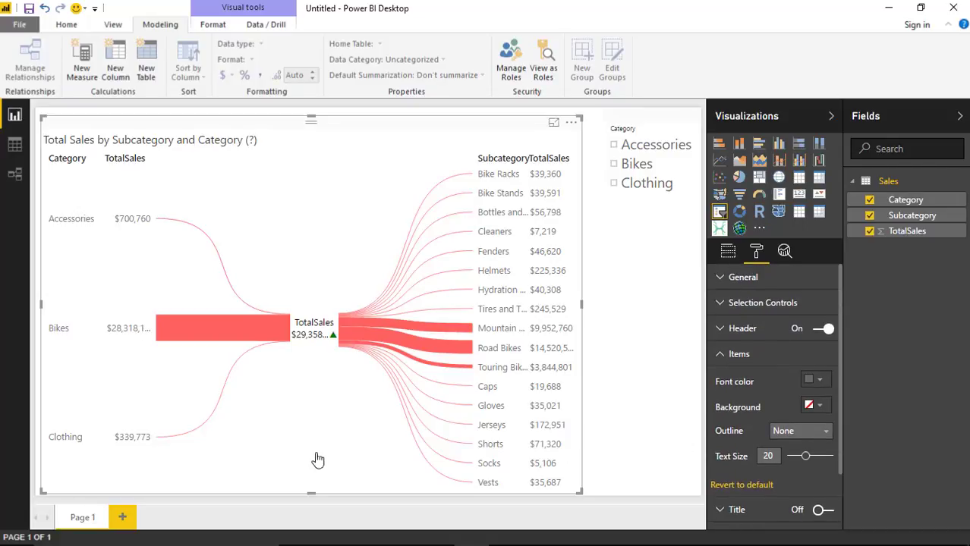
{"action": "left_click", "coordinate": [725, 356]}
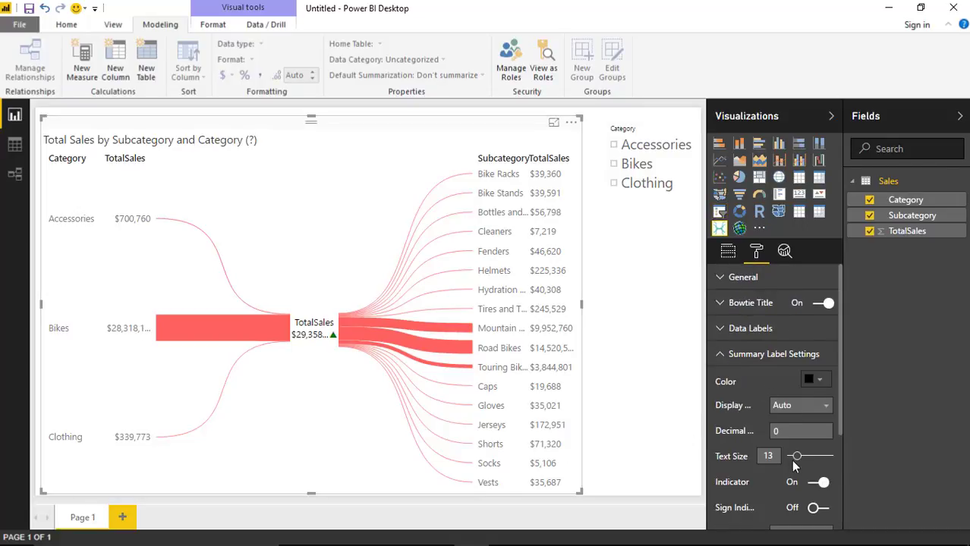
{"action": "scroll", "coordinate": [795, 471], "scroll_direction": "down", "scroll_amount": 2}
{"action": "scroll", "coordinate": [795, 470], "scroll_direction": "down", "scroll_amount": 1}
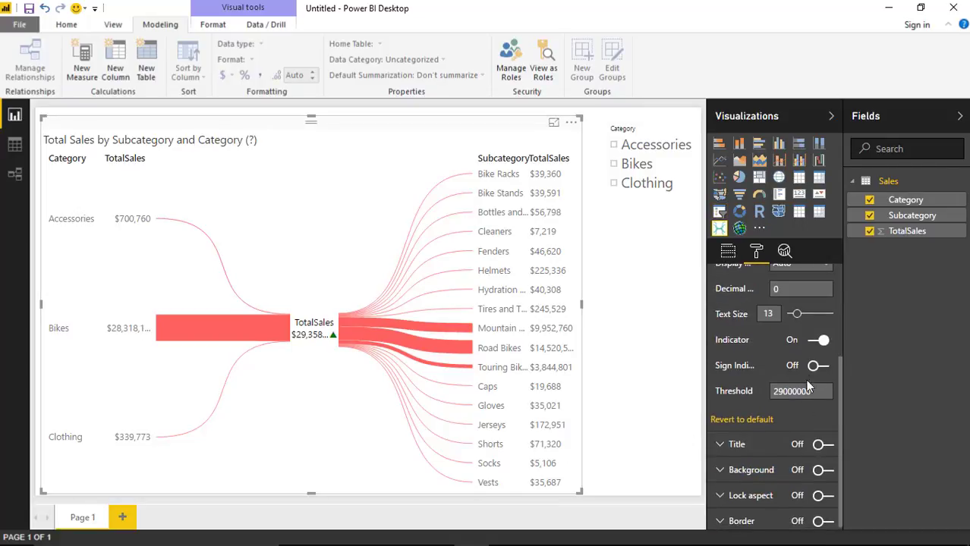
{"action": "left_click", "coordinate": [819, 340]}
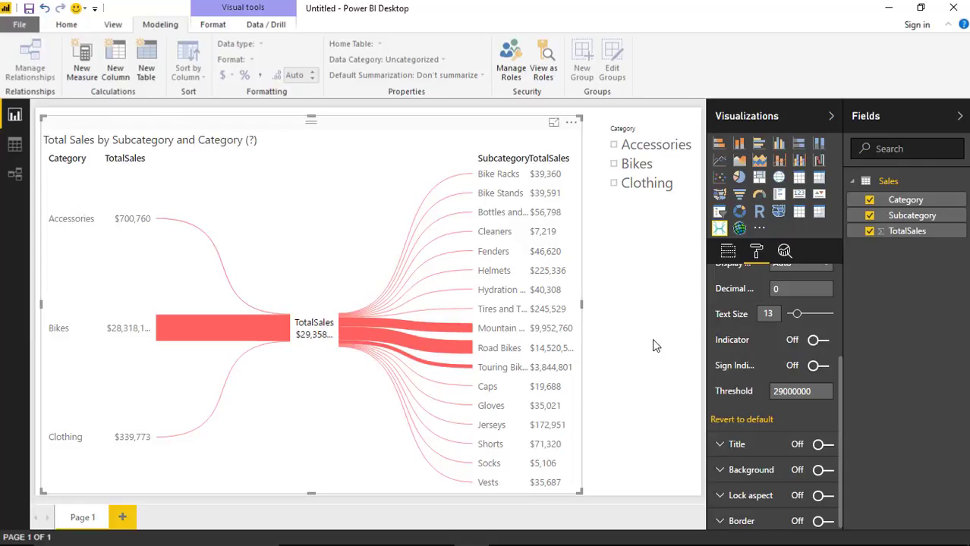